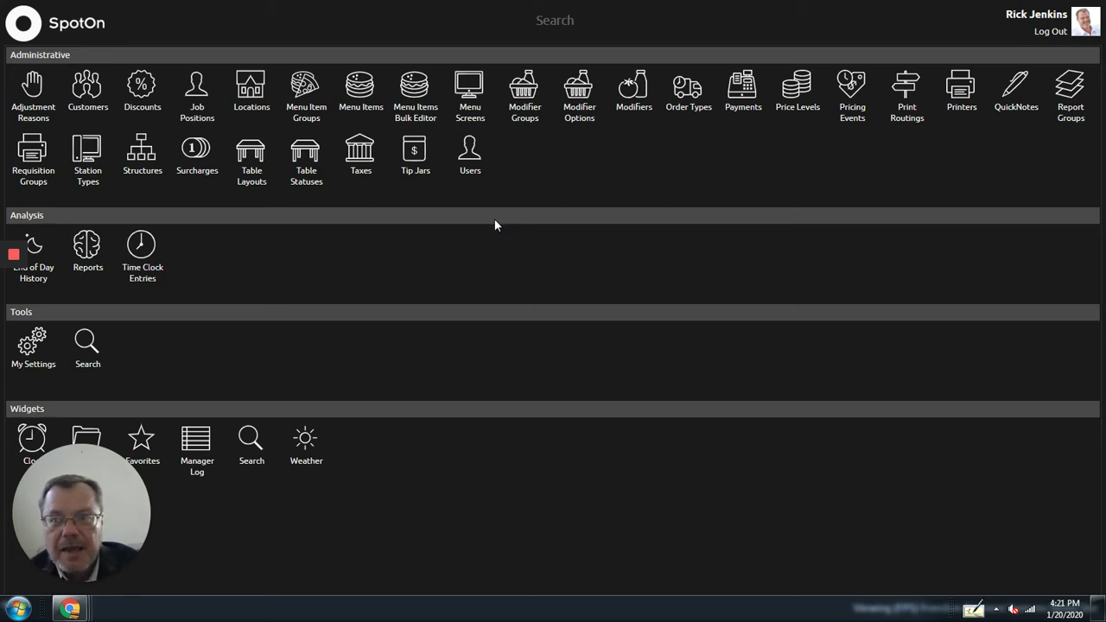
Step: Open Job Positions under Administrative on the back-office home screen
left_click(197, 105)
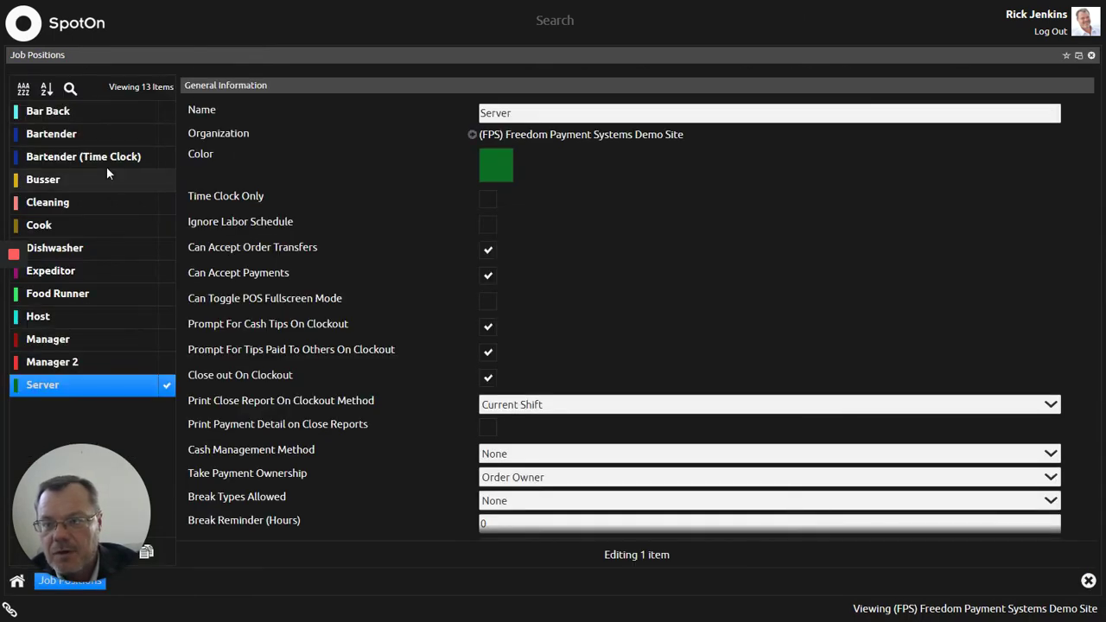
Step: Look over the Busser and Cleaning positions, then display the Bartender position's settings
left_click(89, 181)
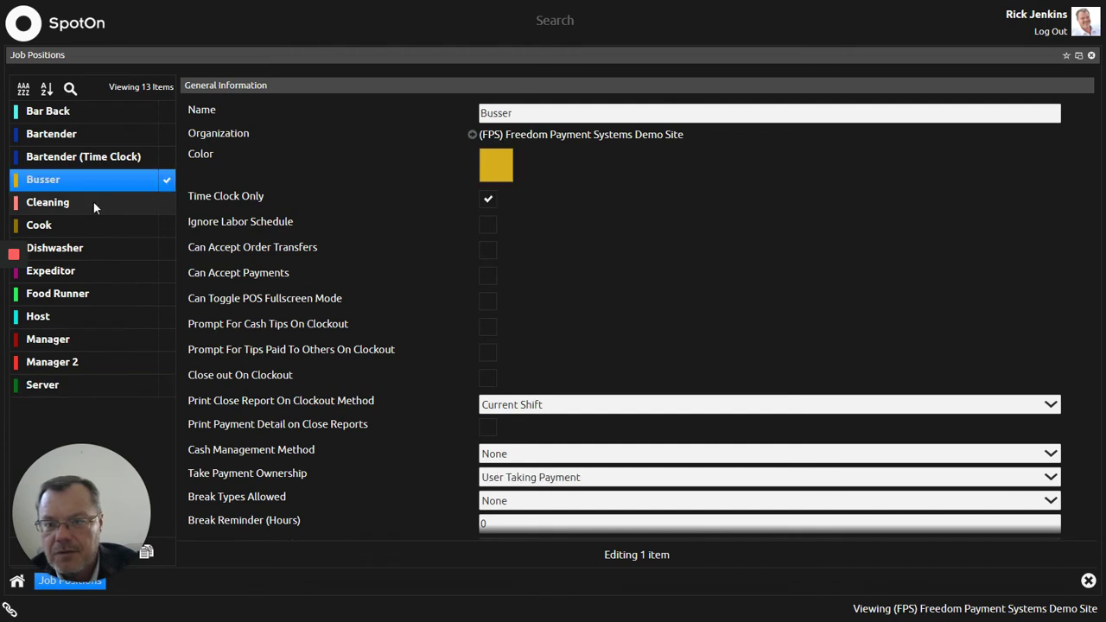
left_click(92, 200)
left_click(92, 183)
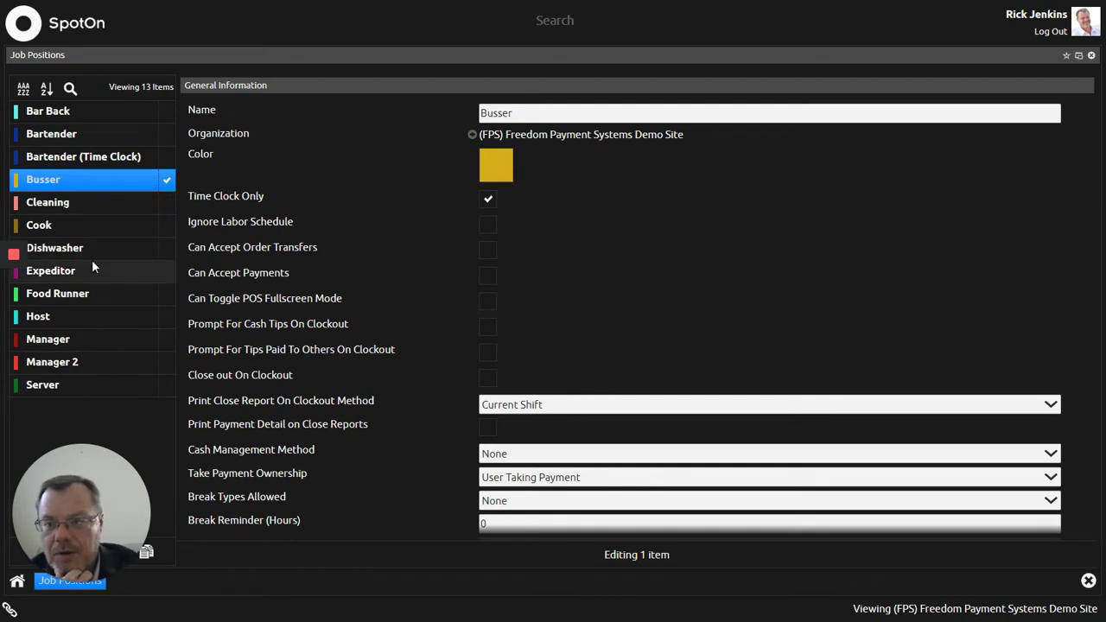
left_click(69, 137)
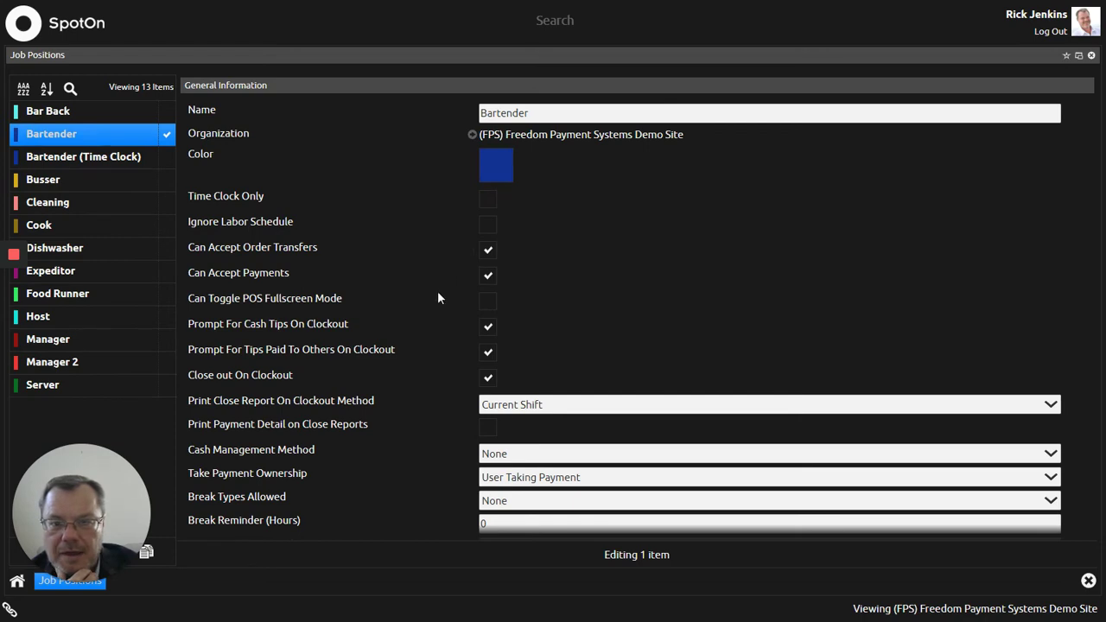
scroll(440, 301, "down", 3)
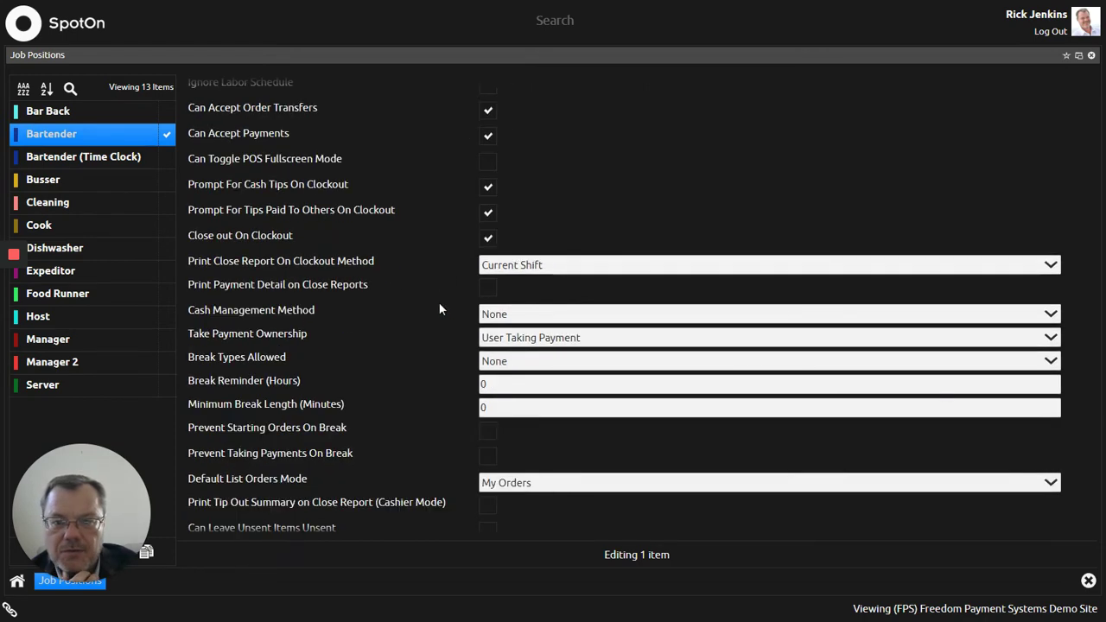
scroll(439, 308, "down", 3)
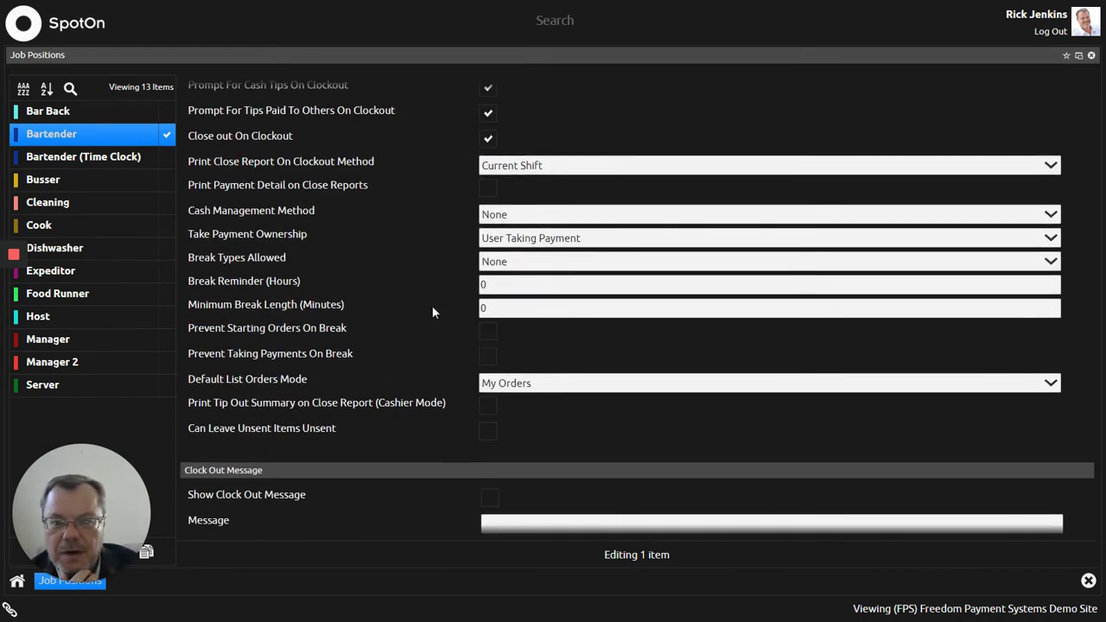
scroll(432, 309, "down", 4)
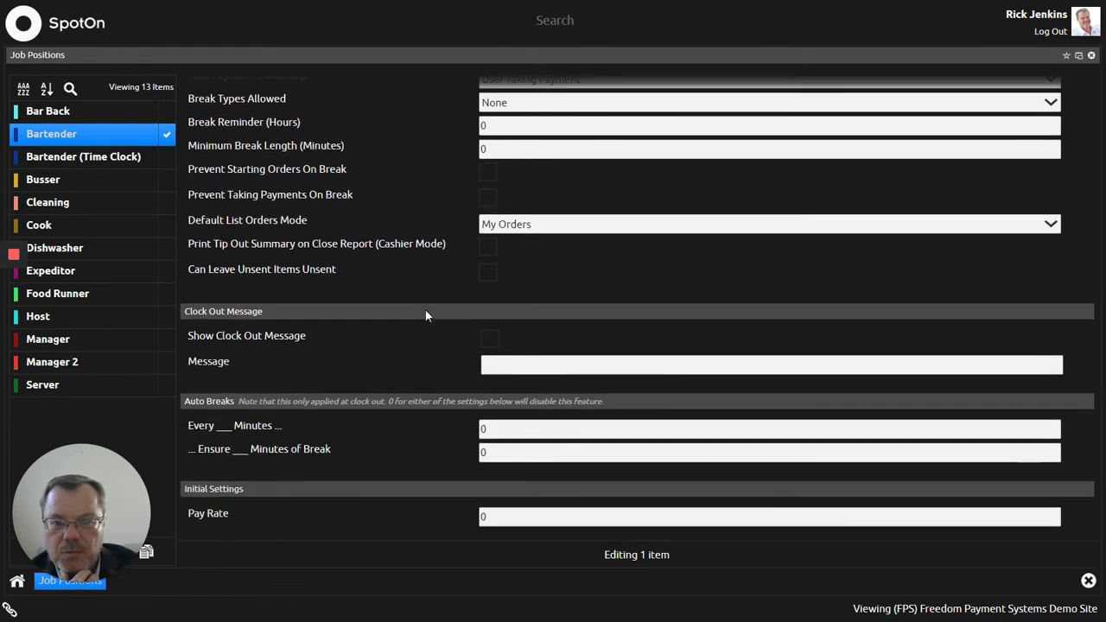
scroll(425, 315, "down", 3)
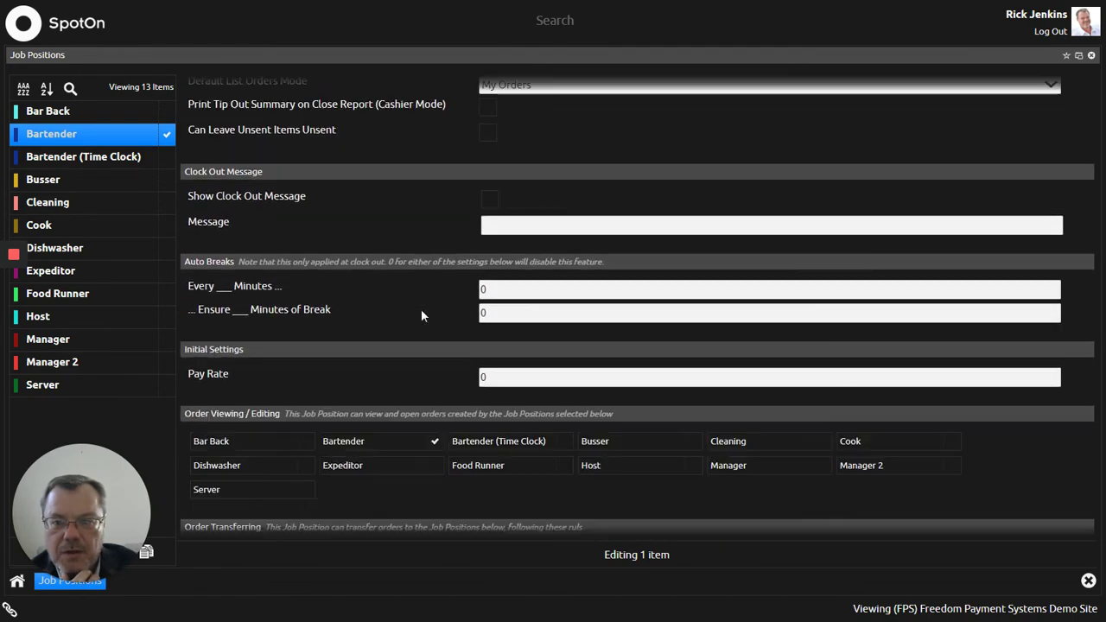
scroll(427, 311, "down", 3)
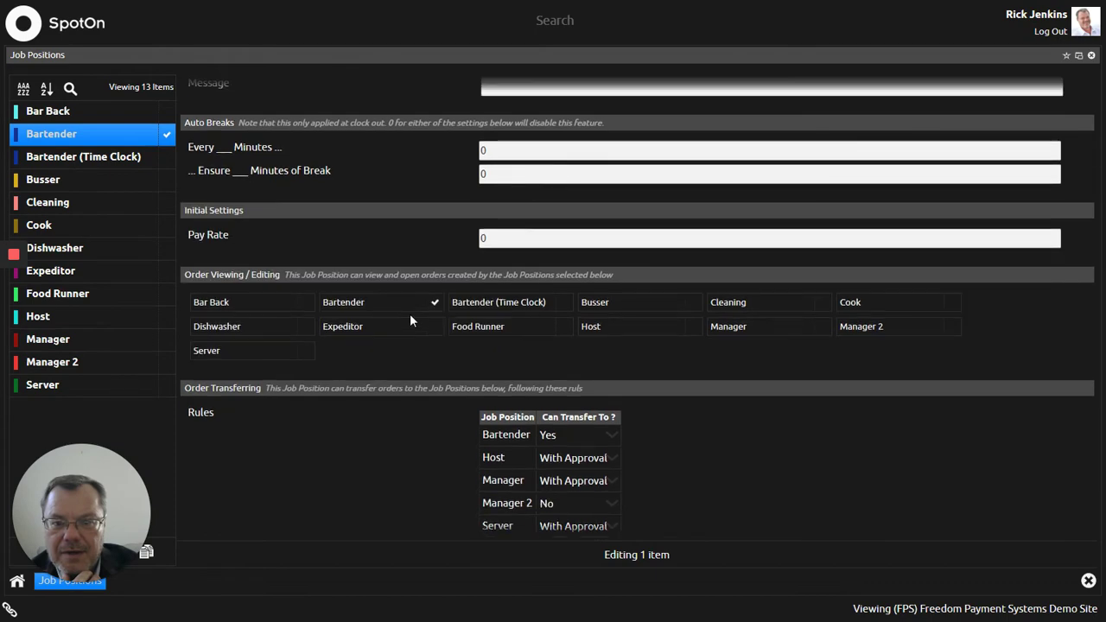
scroll(412, 317, "down", 5)
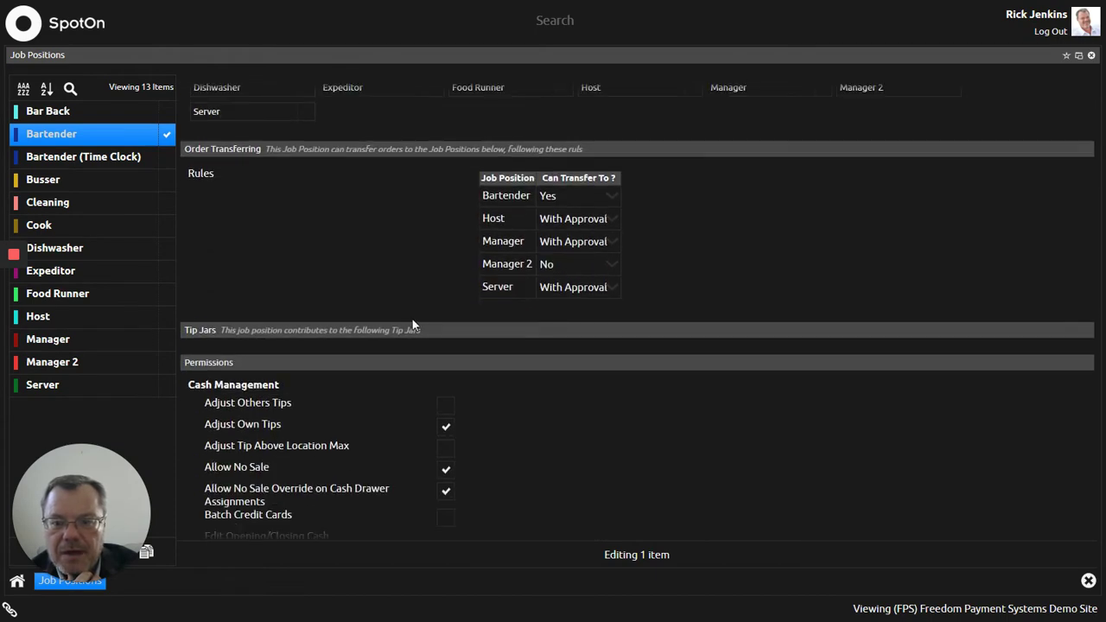
scroll(412, 324, "down", 4)
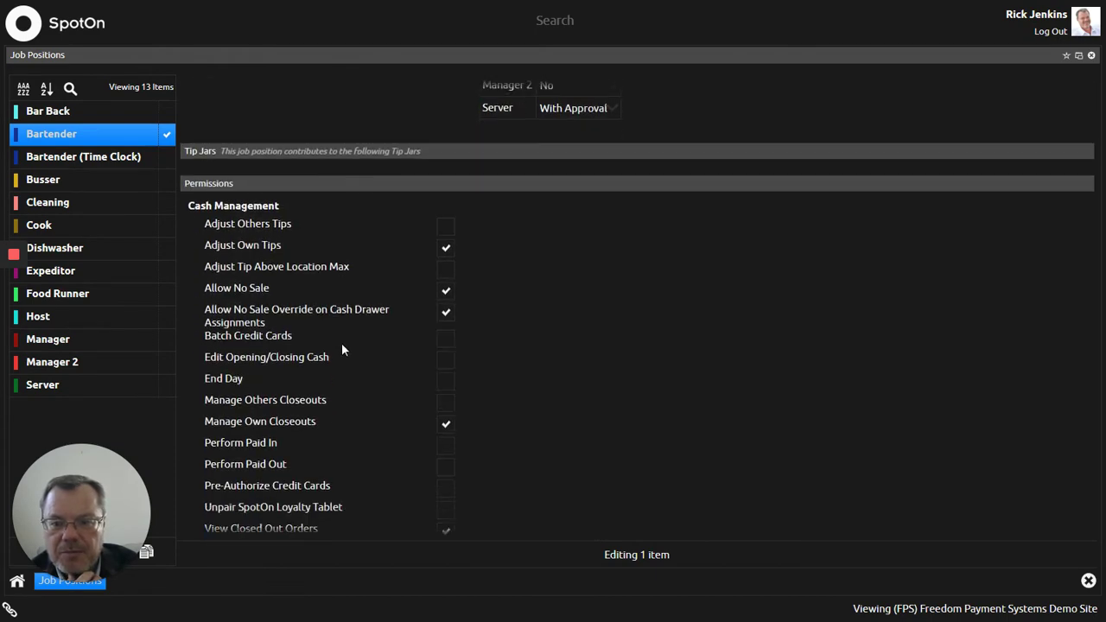
scroll(344, 350, "down", 6)
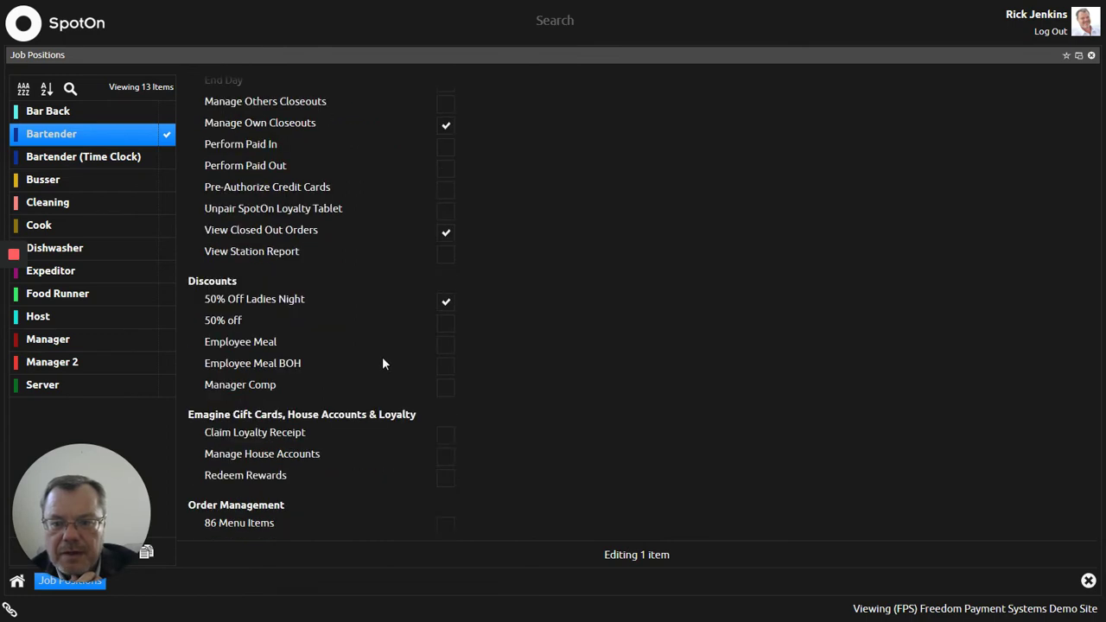
scroll(319, 326, "down", 1)
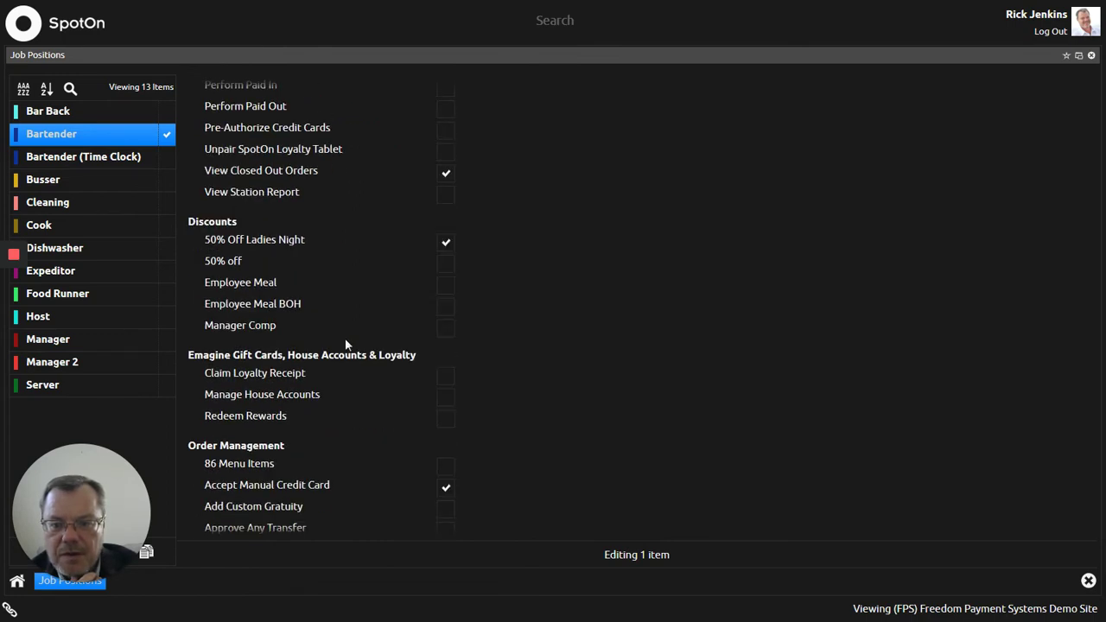
scroll(370, 381, "down", 1)
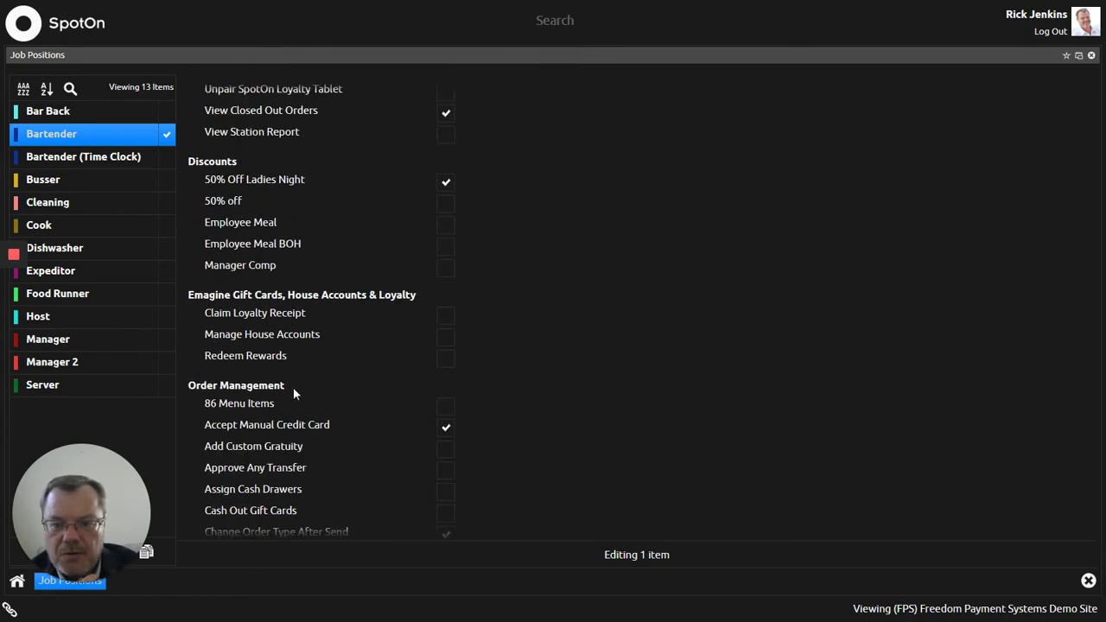
scroll(363, 385, "down", 2)
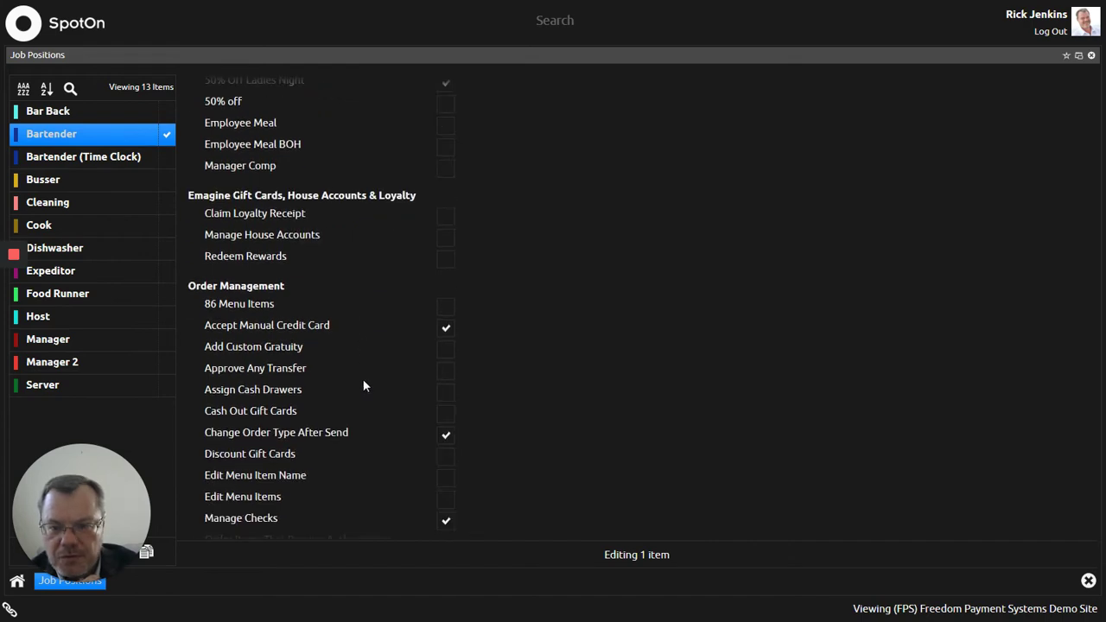
scroll(366, 381, "down", 7)
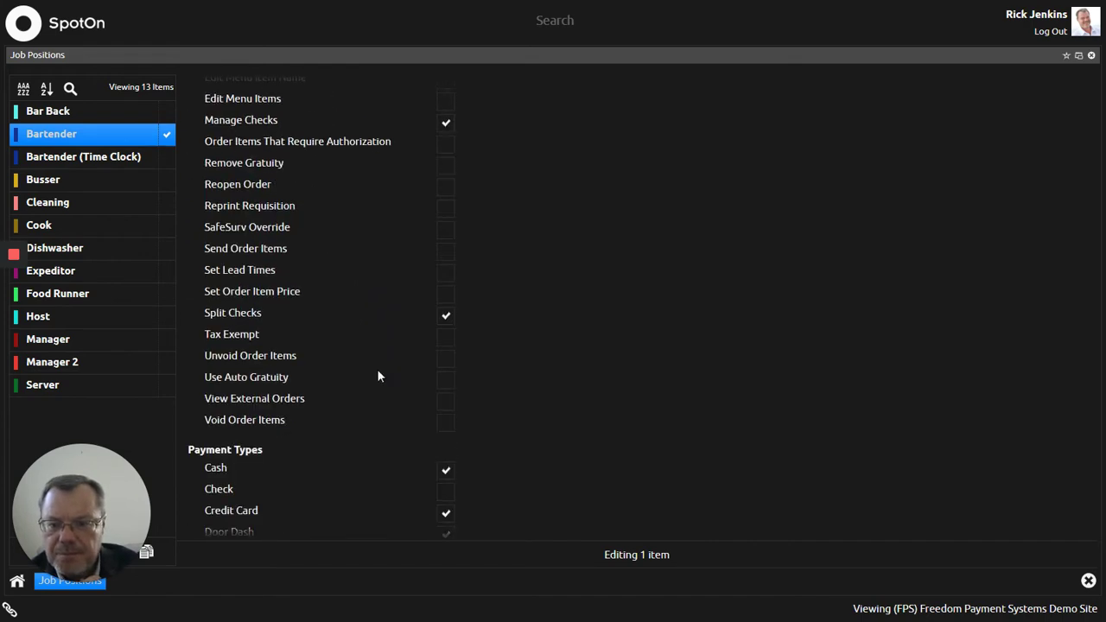
scroll(377, 369, "down", 3)
scroll(352, 344, "down", 2)
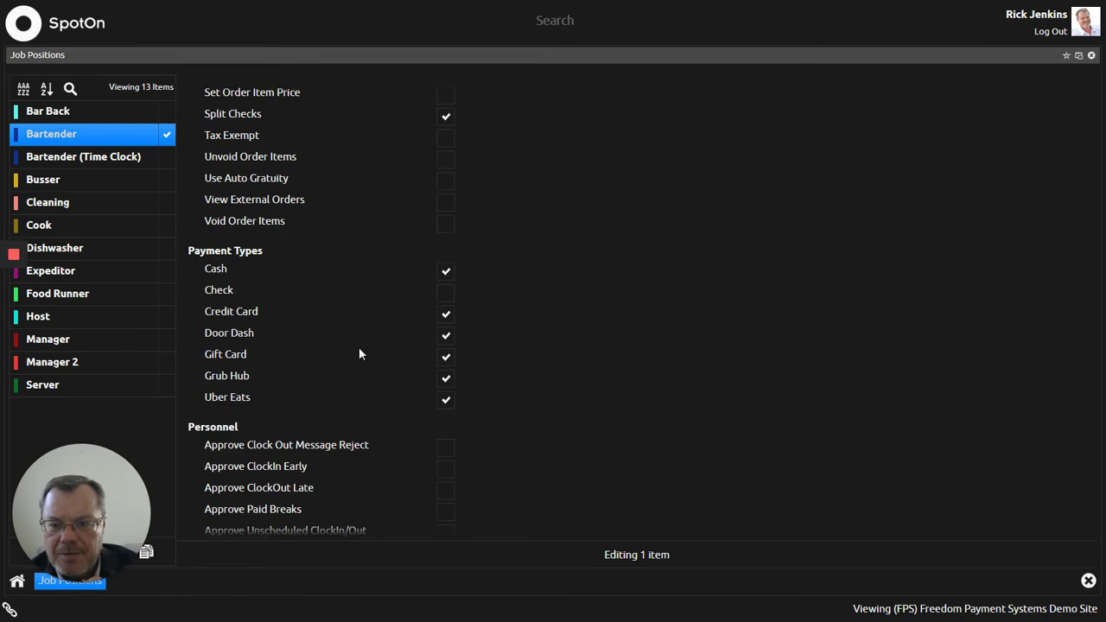
scroll(333, 366, "down", 1)
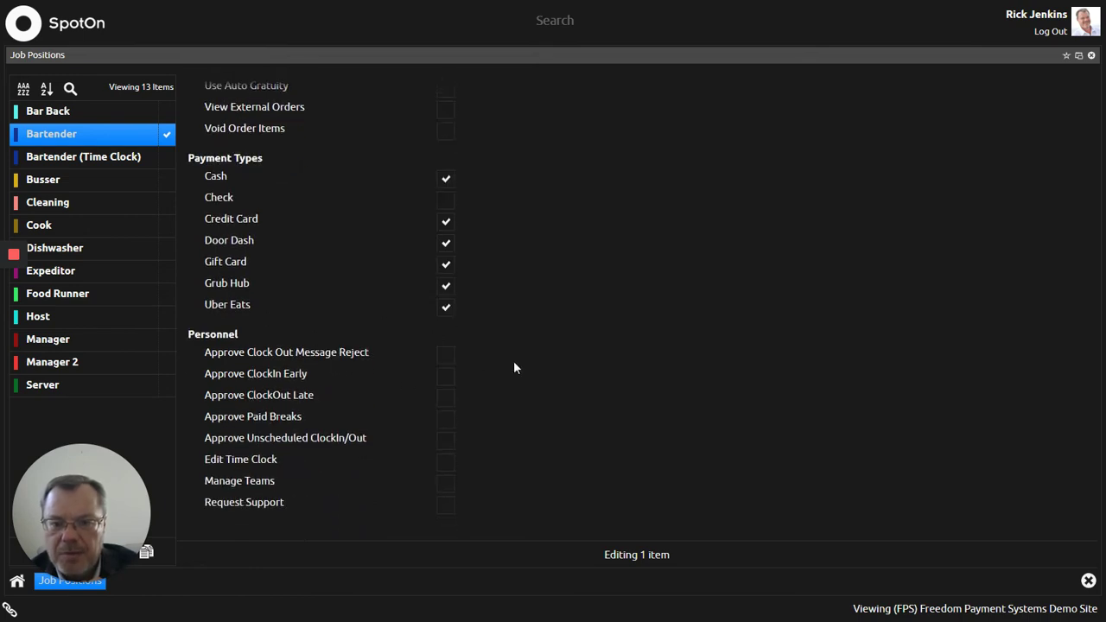
scroll(508, 367, "up", 9)
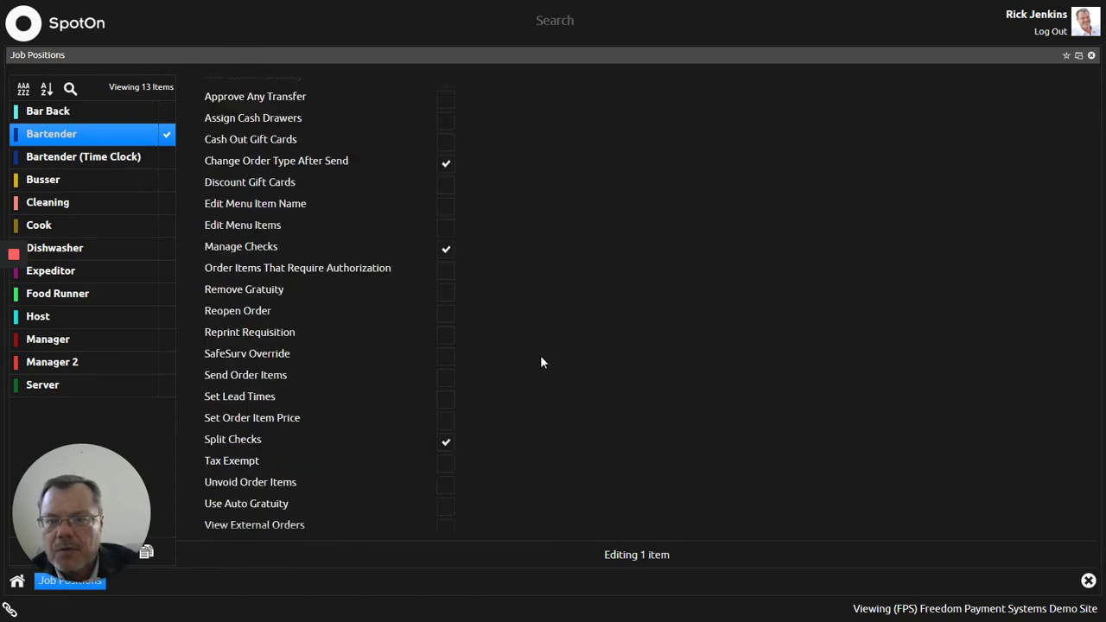
scroll(541, 362, "up", 10)
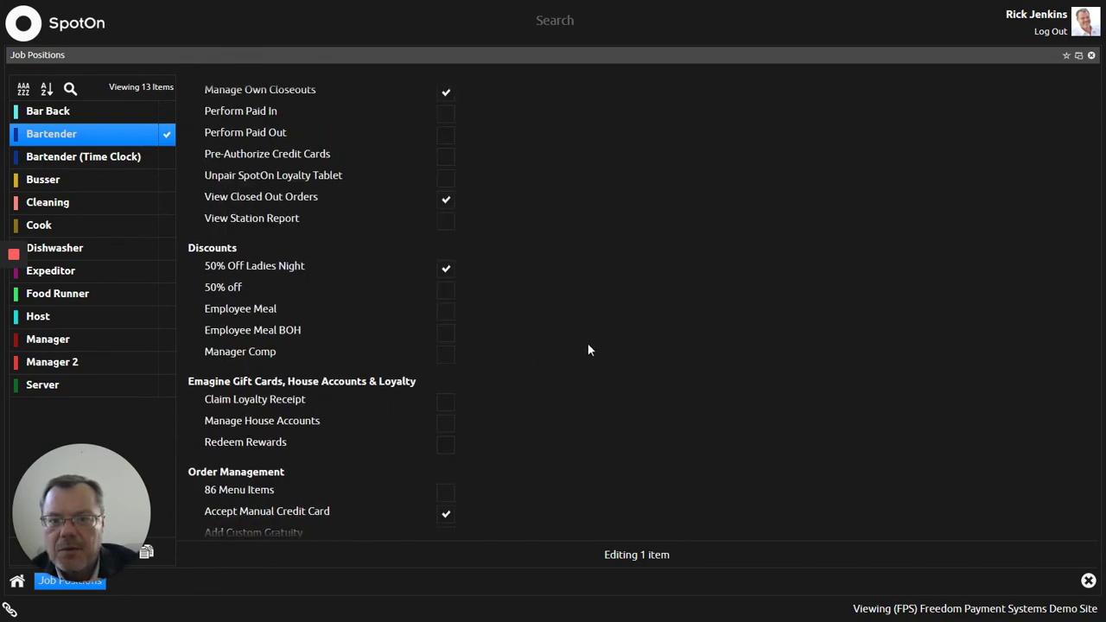
scroll(588, 344, "up", 12)
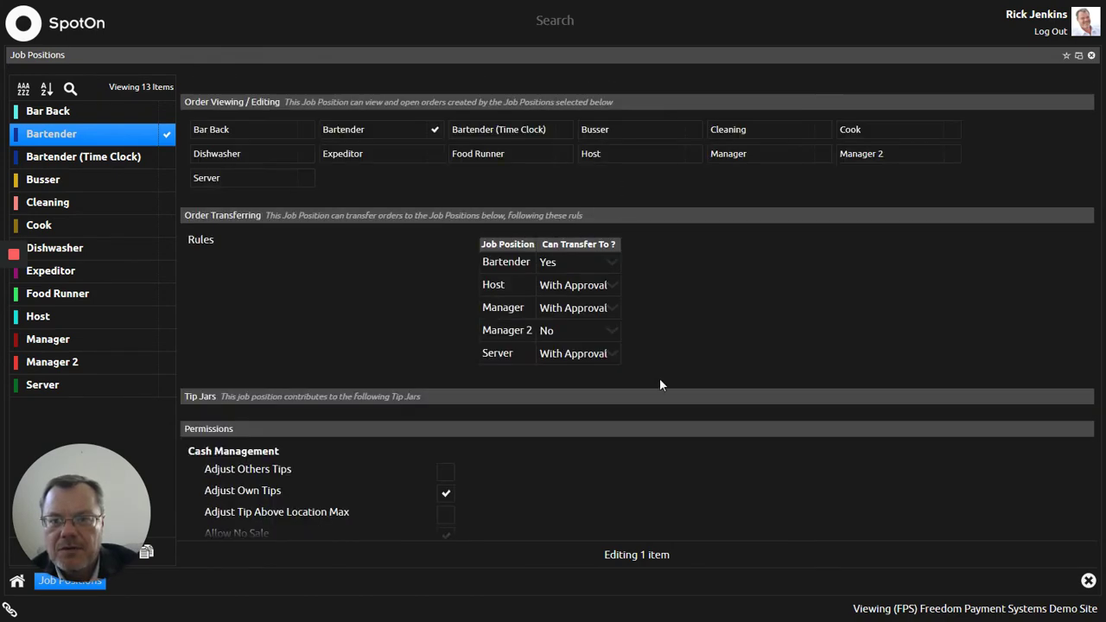
scroll(665, 373, "up", 14)
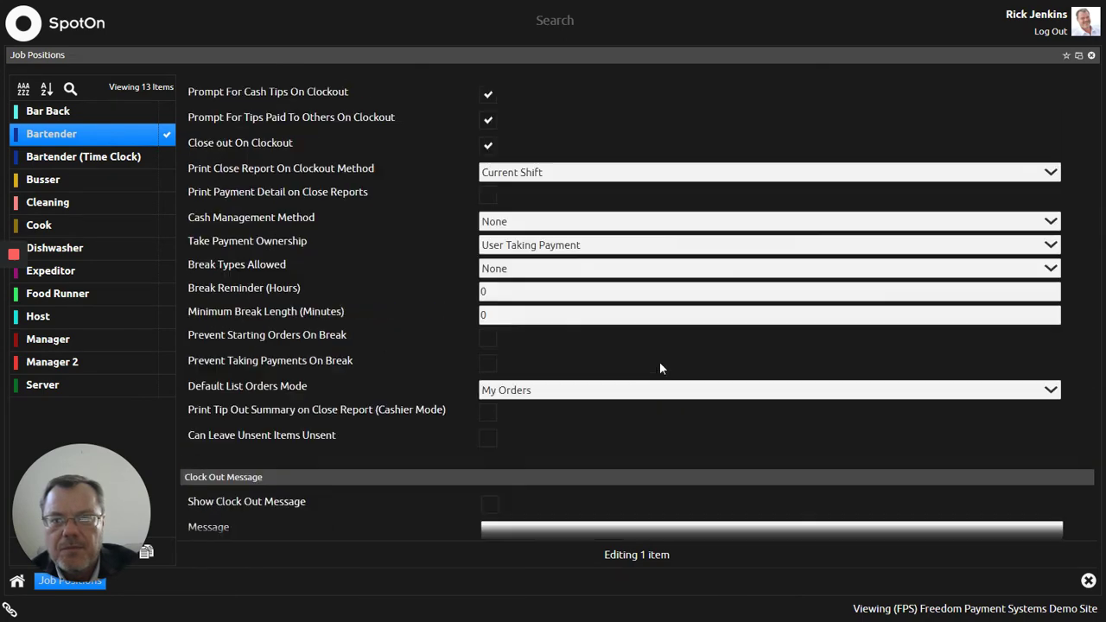
scroll(660, 368, "up", 5)
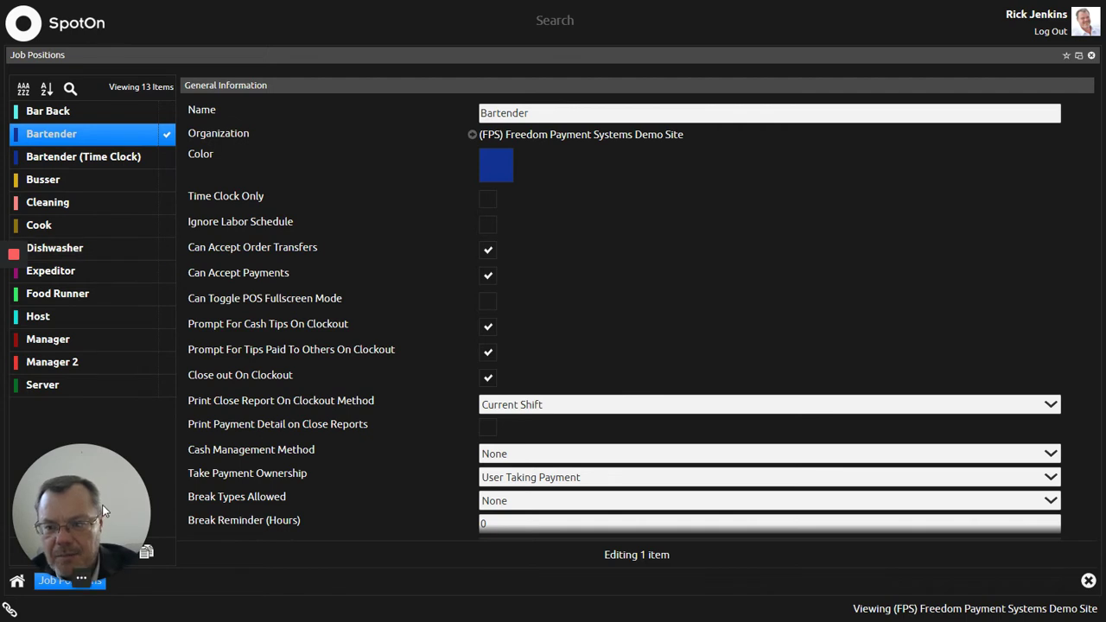
Step: Select Manager, then Manager 2, and scroll through Manager 2's General Information form
left_click_drag(102, 511, 1020, 472)
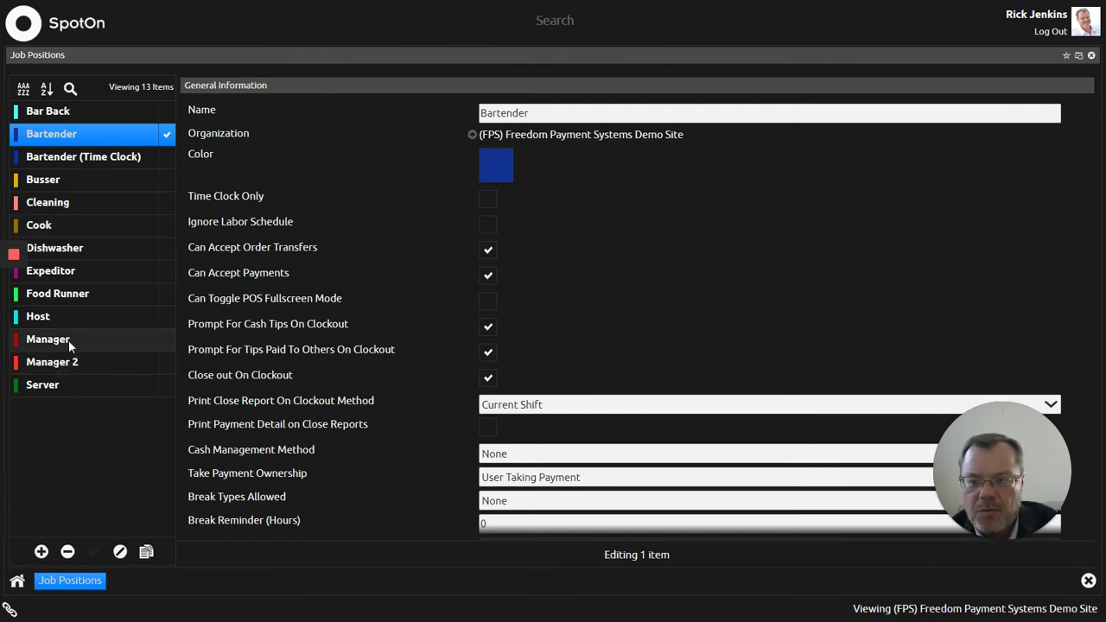
left_click(68, 340)
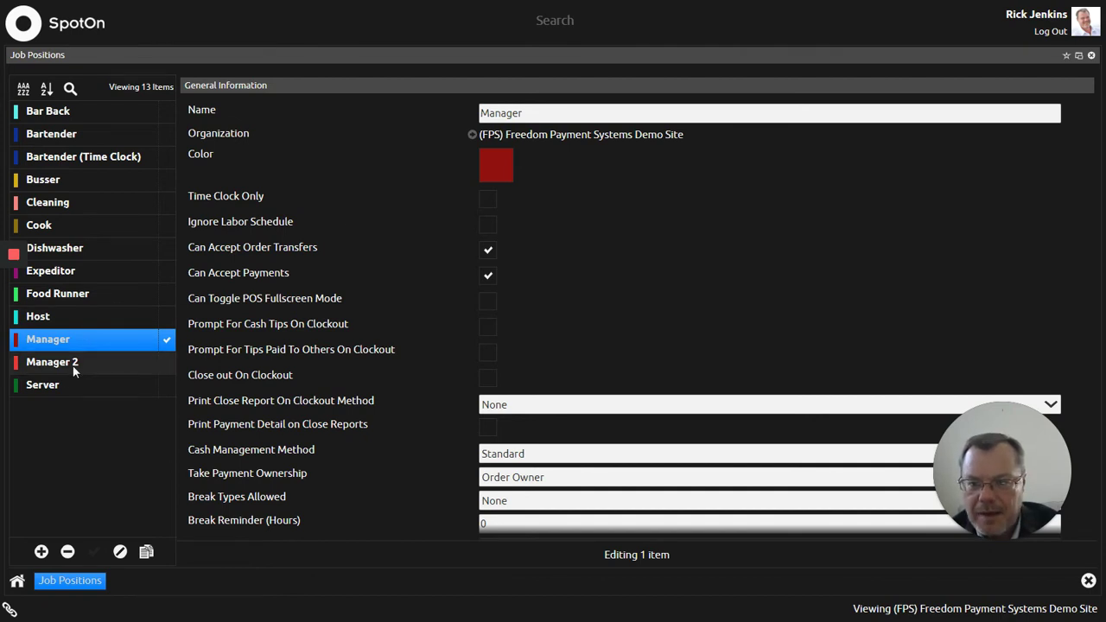
left_click(145, 360)
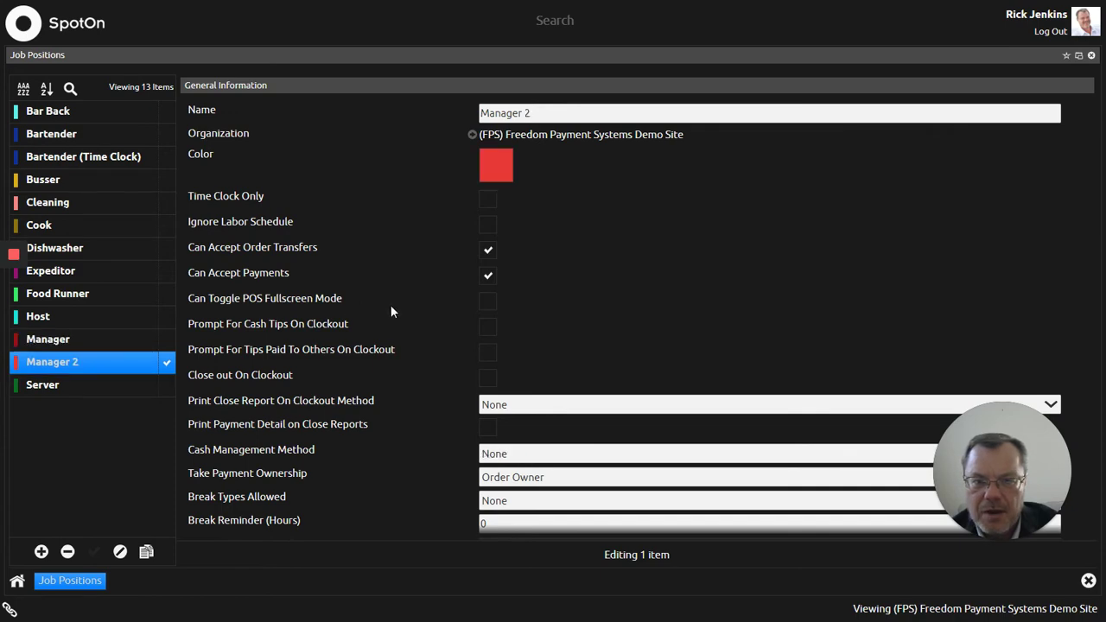
scroll(393, 313, "down", 5)
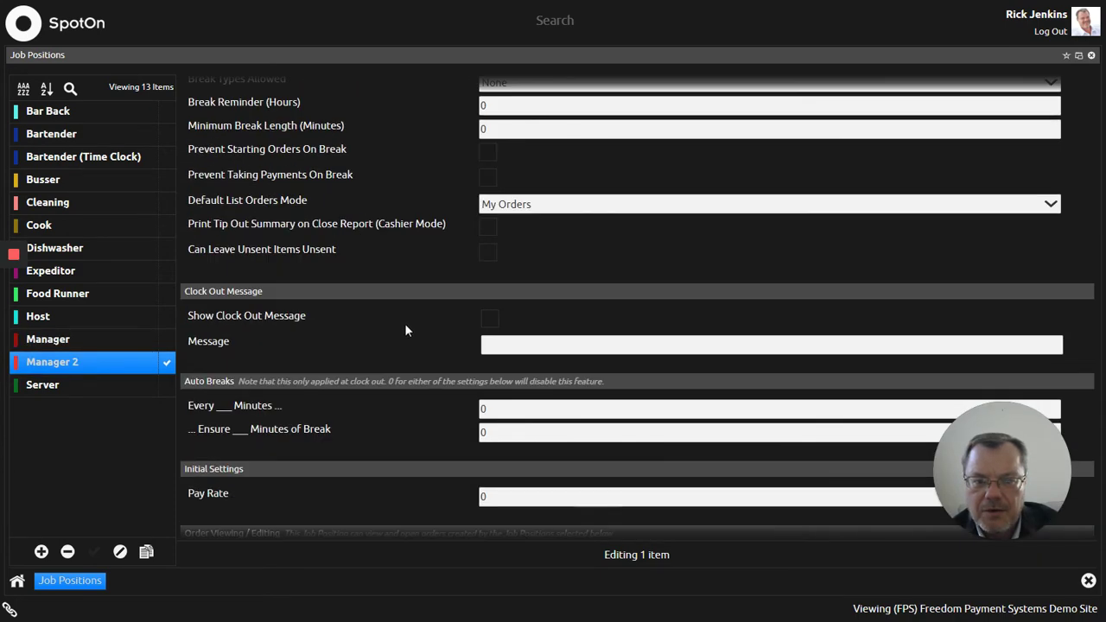
scroll(404, 324, "up", 5)
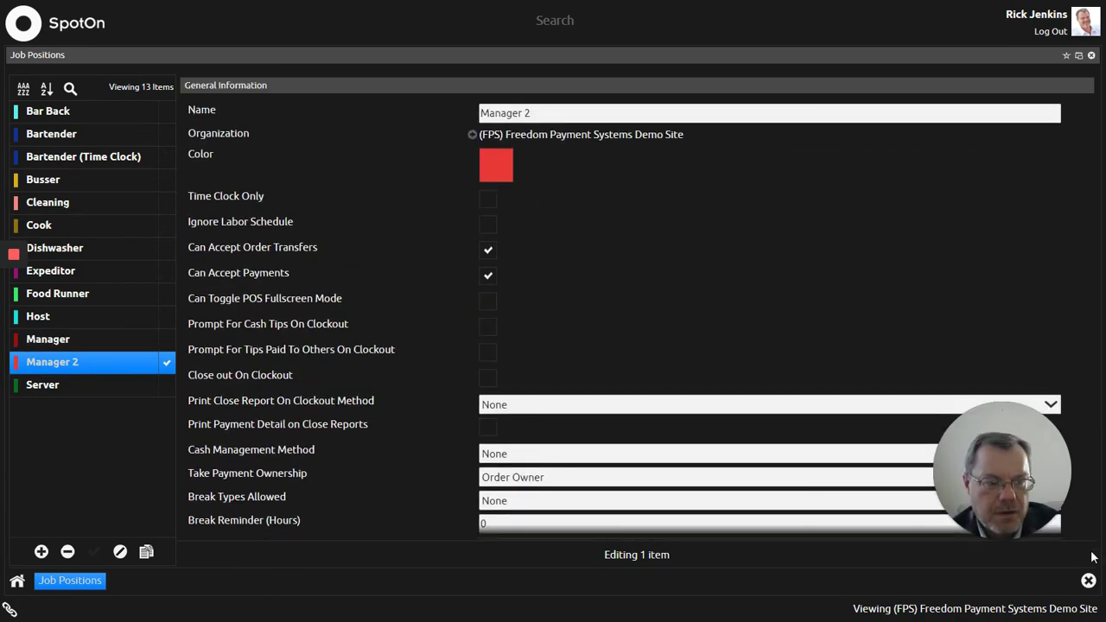
Step: Close Job Positions, go to Users, and add a new blank user record
left_click(1088, 581)
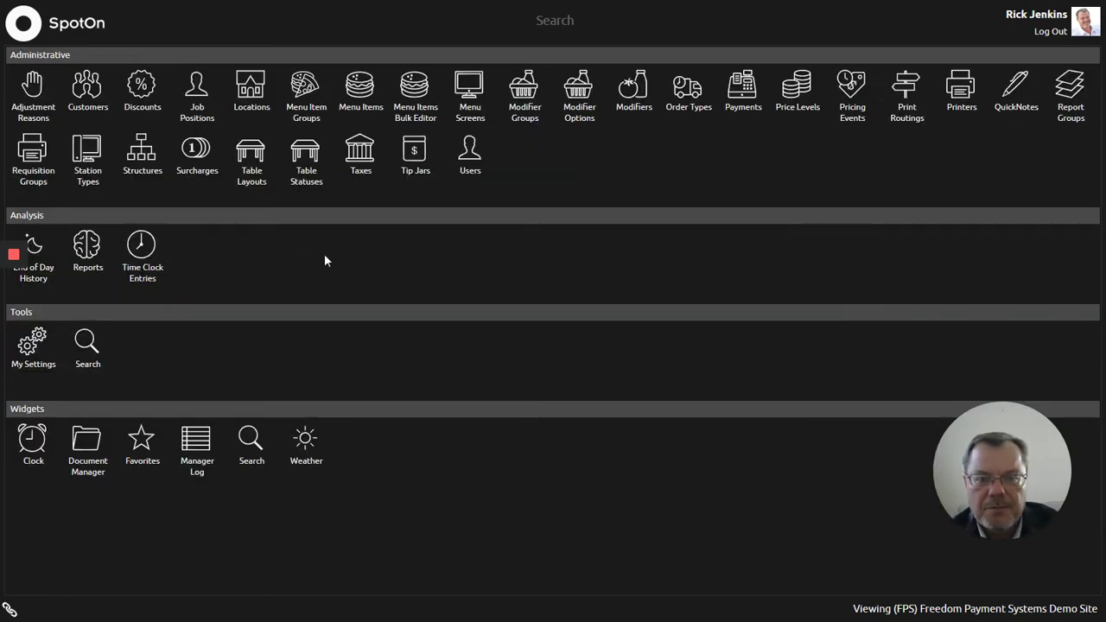
left_click(468, 156)
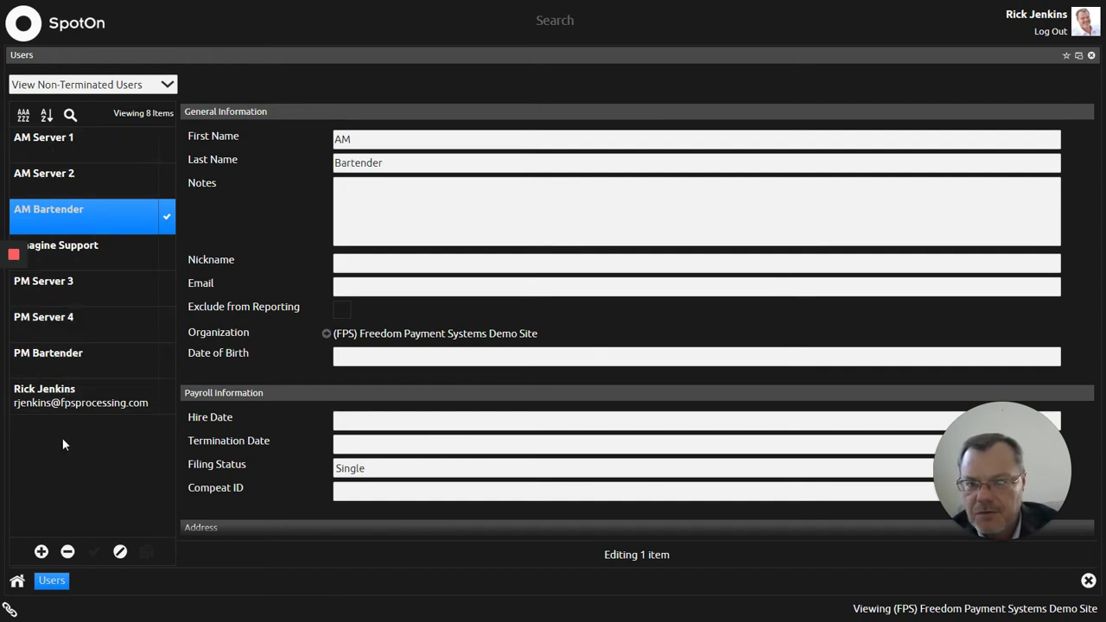
left_click(41, 551)
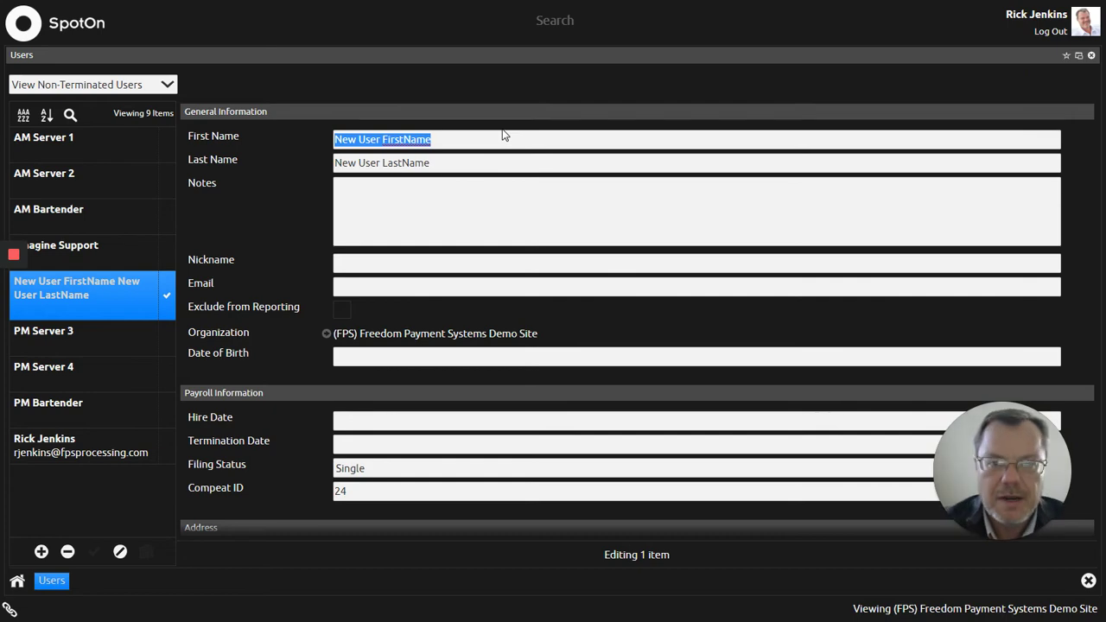
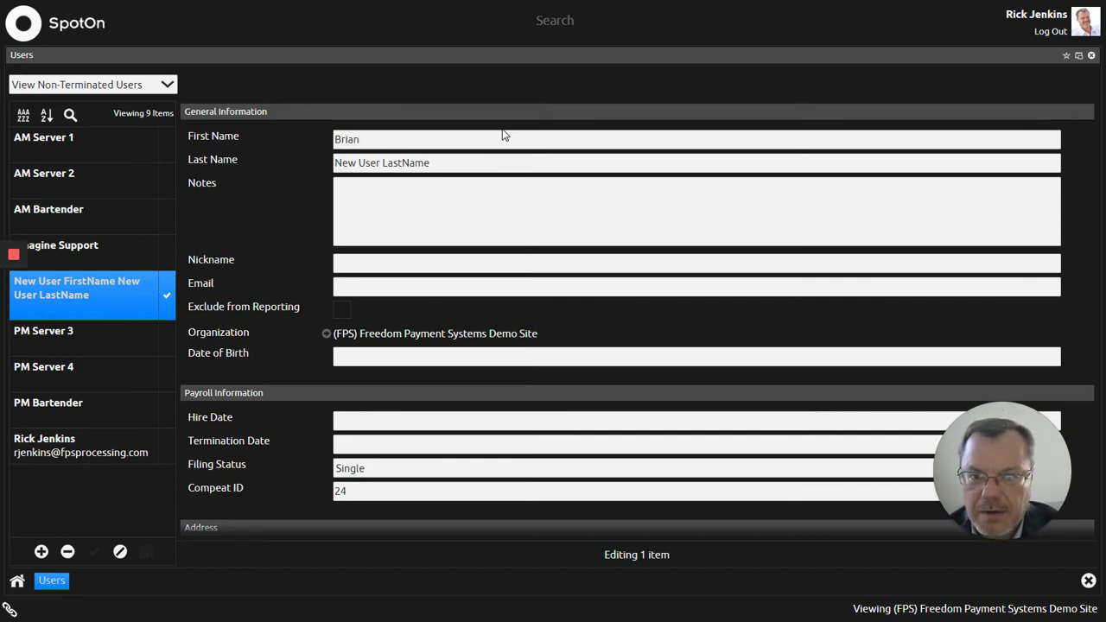
Step: Enter the new user's first and last name
key("Tab")
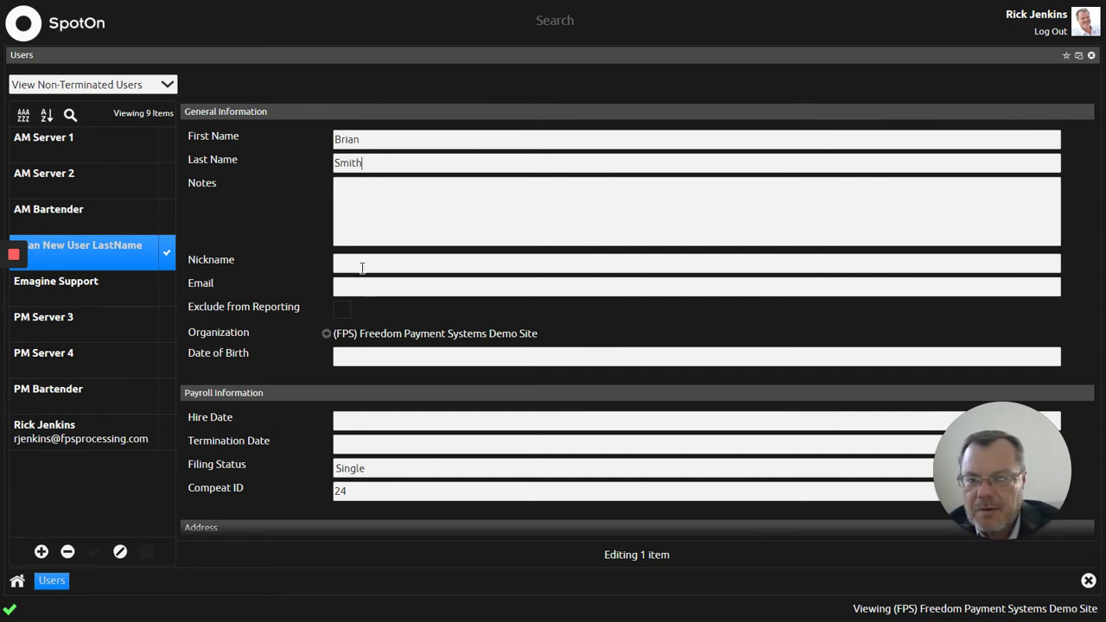
Step: Scroll down to POS Location Assignments and open Edit Assignments
scroll(364, 307, "down", 1)
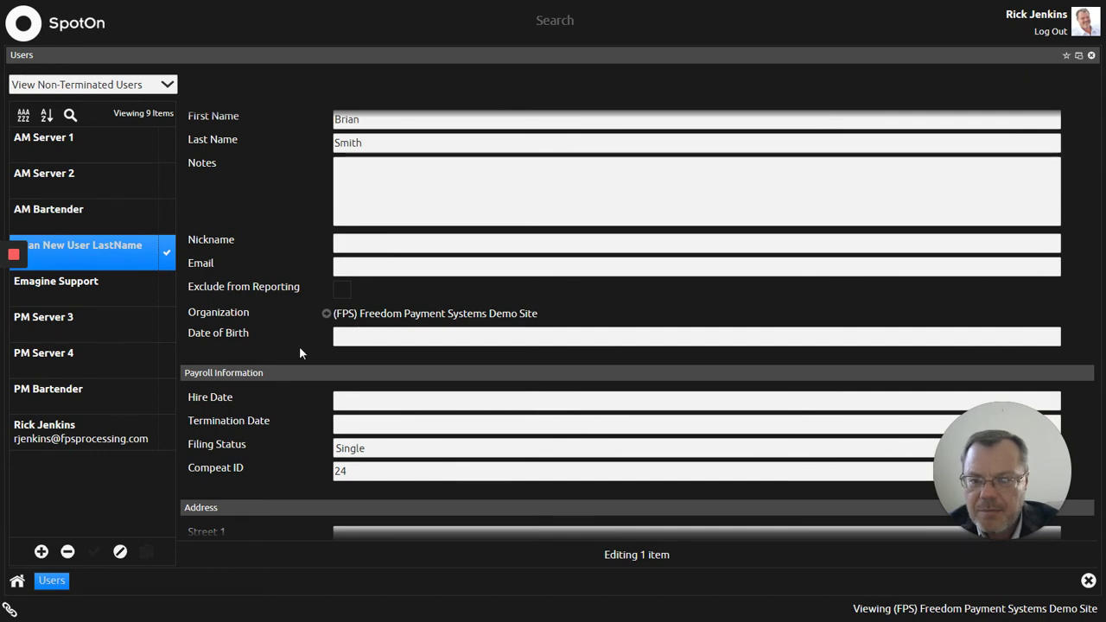
scroll(299, 350, "down", 1)
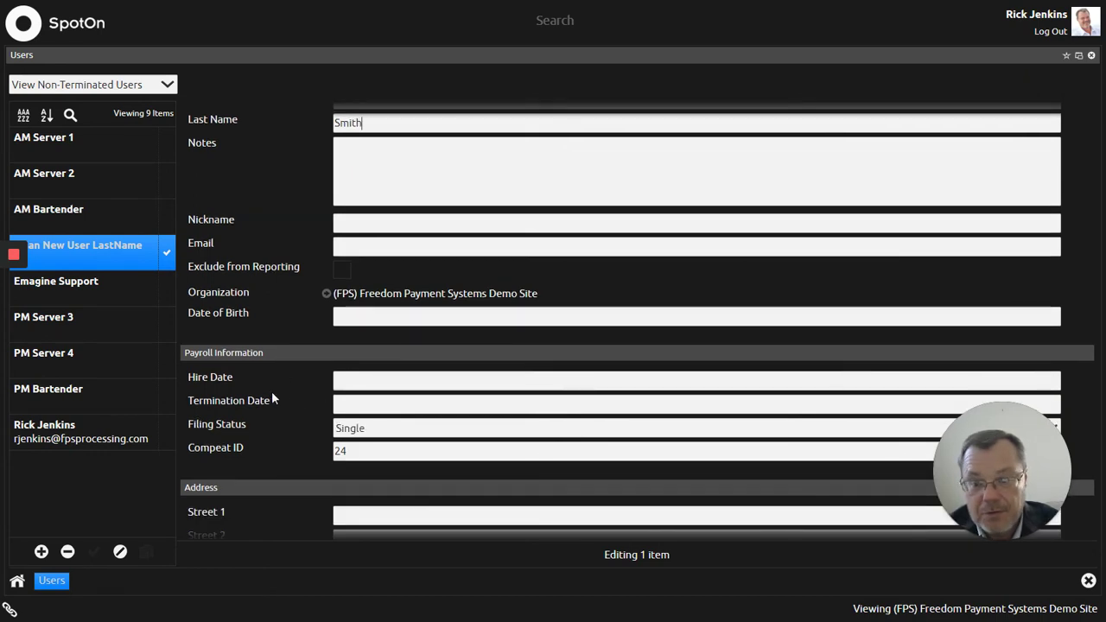
scroll(274, 385, "down", 1)
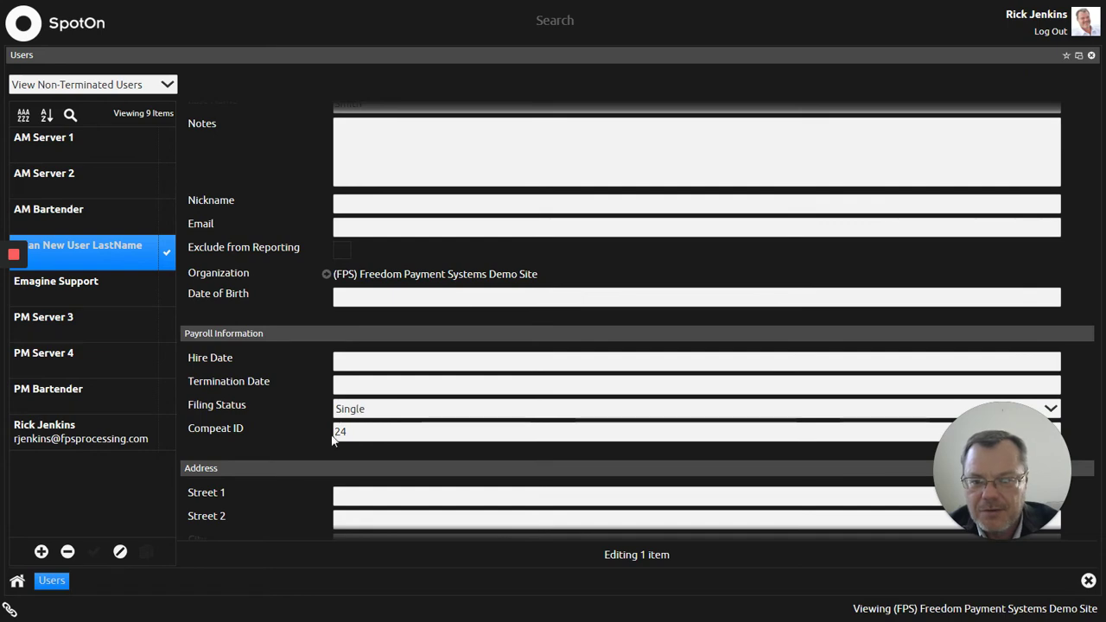
scroll(292, 395, "down", 6)
scroll(298, 389, "down", 4)
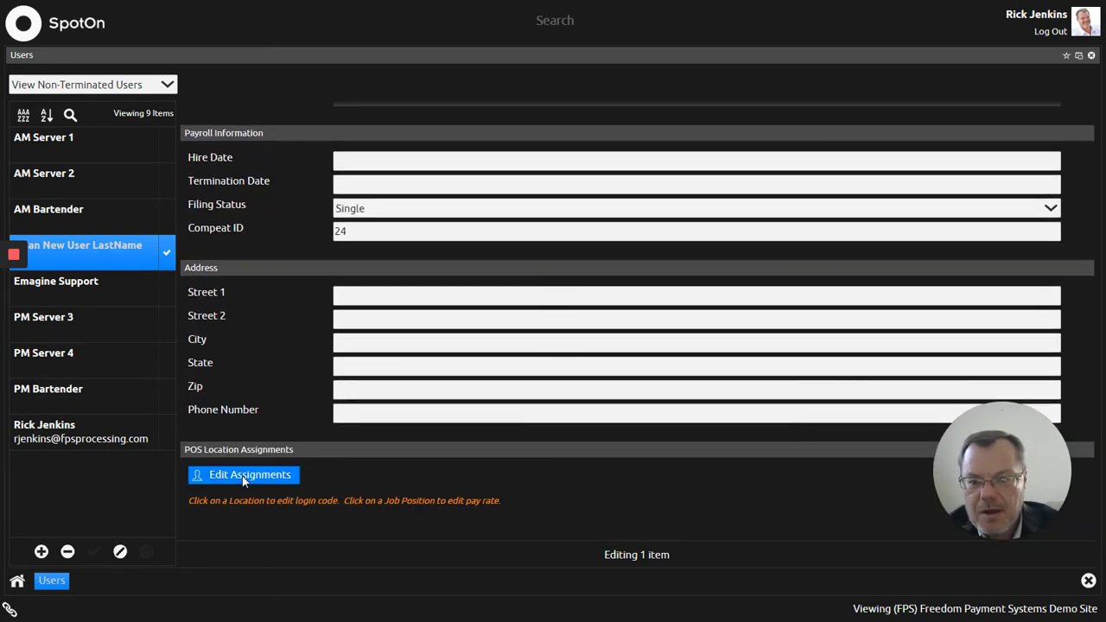
left_click(245, 477)
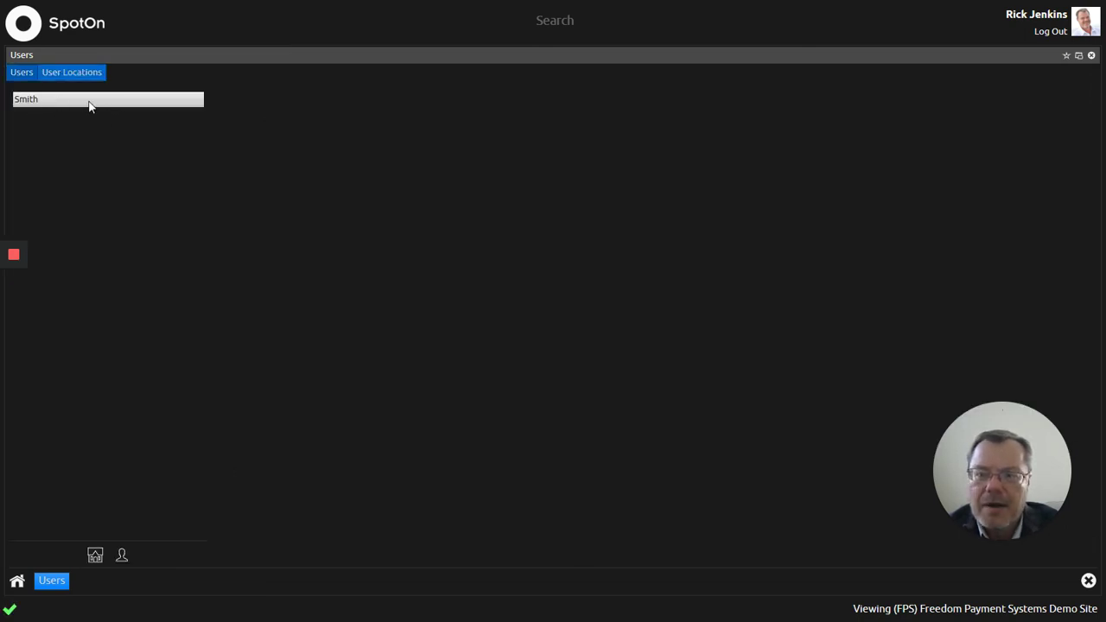
Step: Add The Freedom Group Demo Site as a location for the user
right_click(89, 105)
left_click(134, 112)
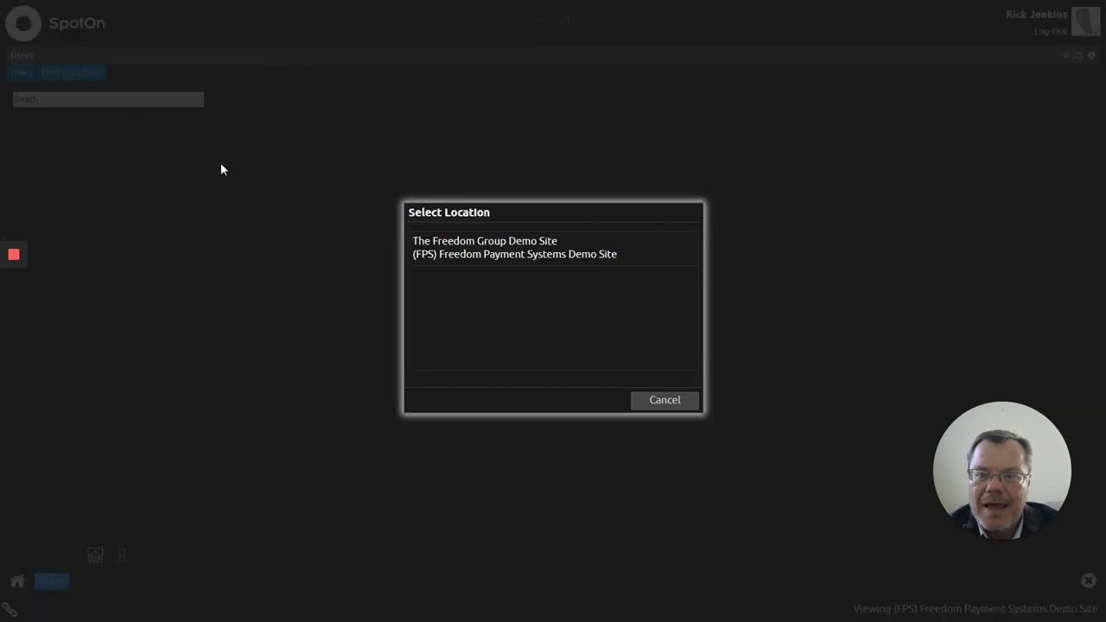
left_click(517, 250)
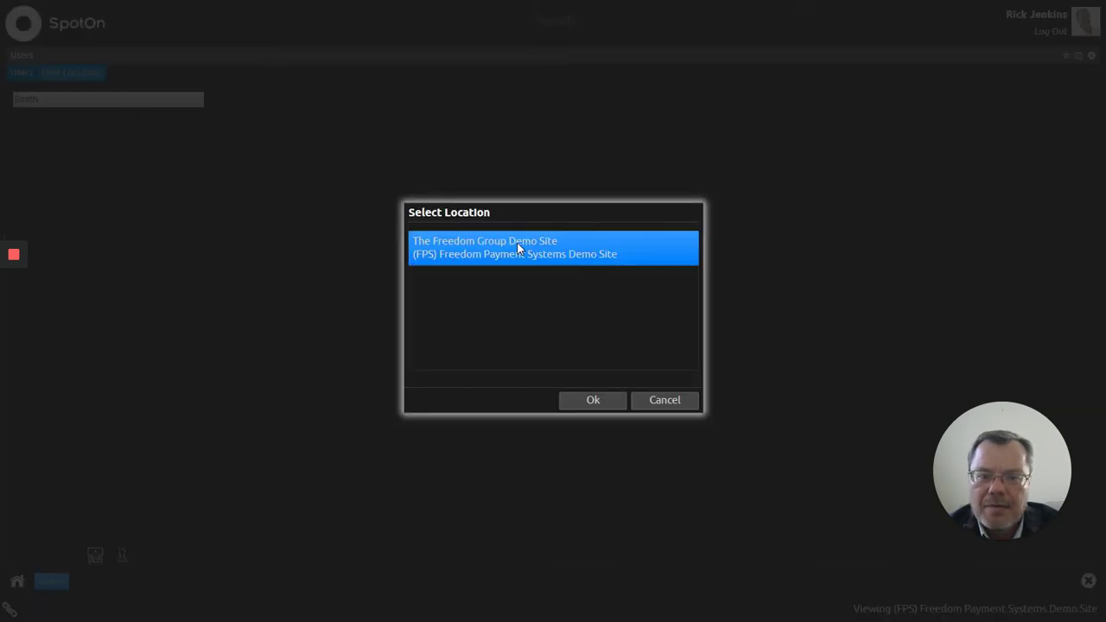
left_click(593, 401)
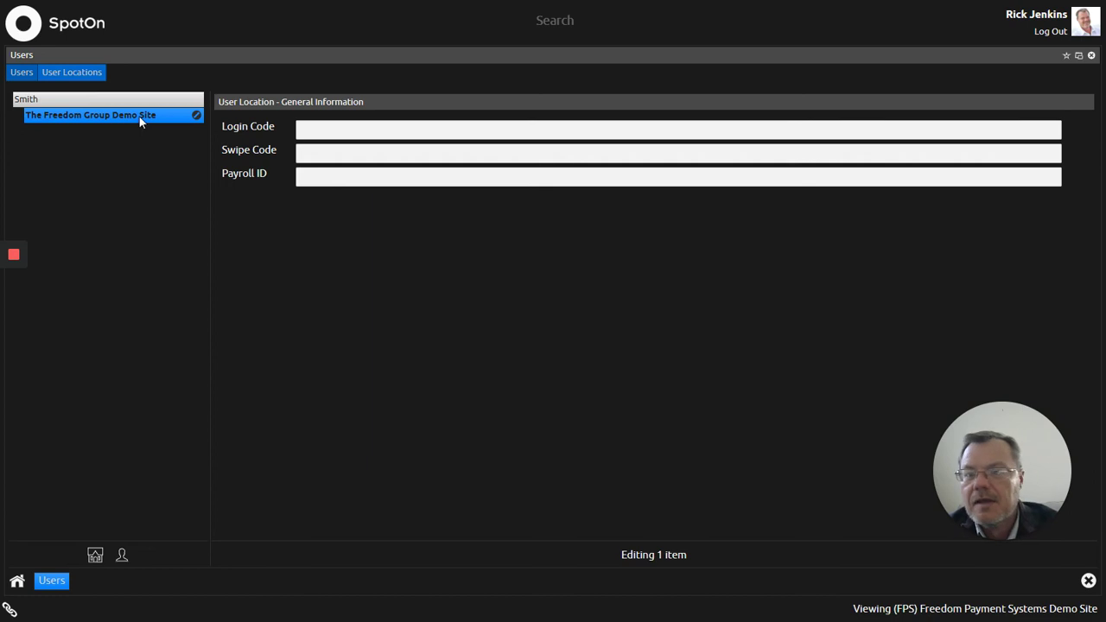
Step: Enter the user's login code for The Freedom Group Demo Site
left_click(337, 129)
type("1234")
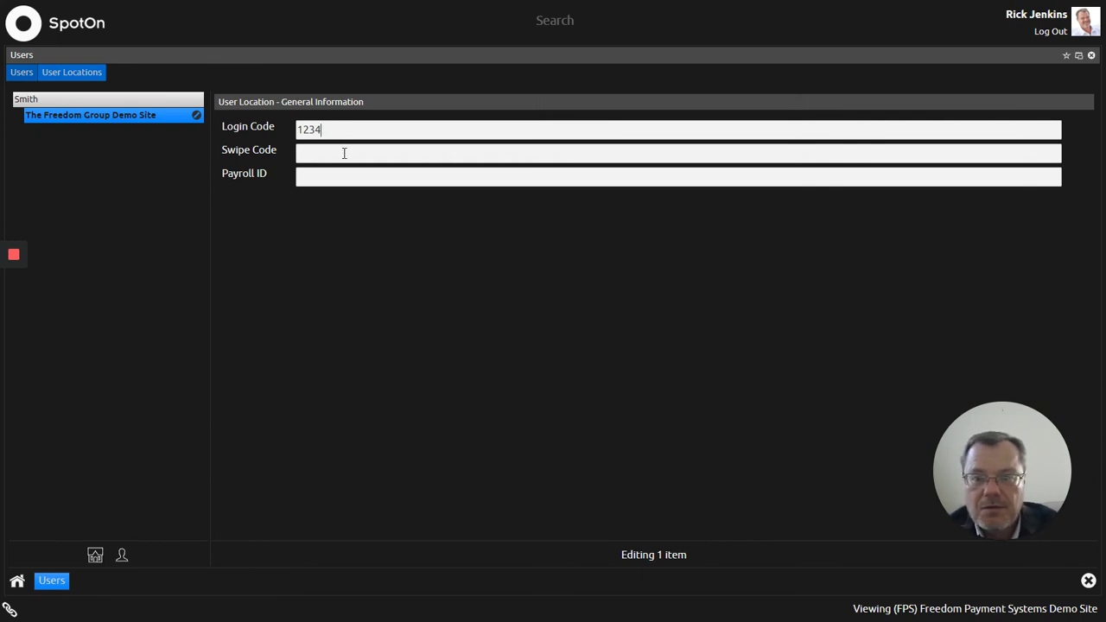
left_click(344, 153)
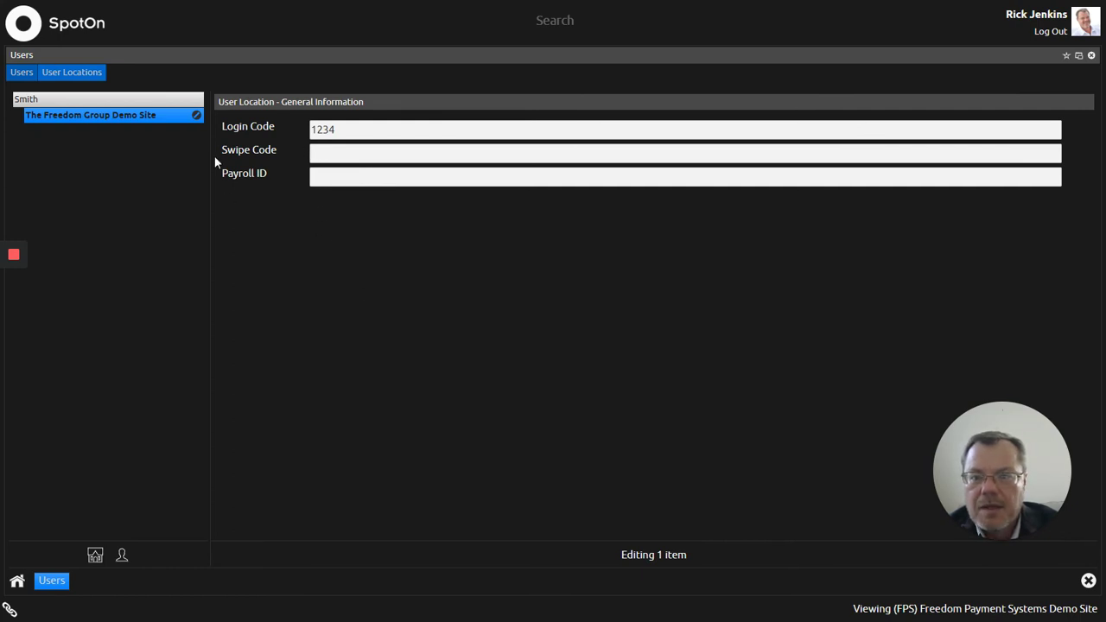
Step: Add the Bartender job position to the location with a 7.25 pay rate
right_click(168, 119)
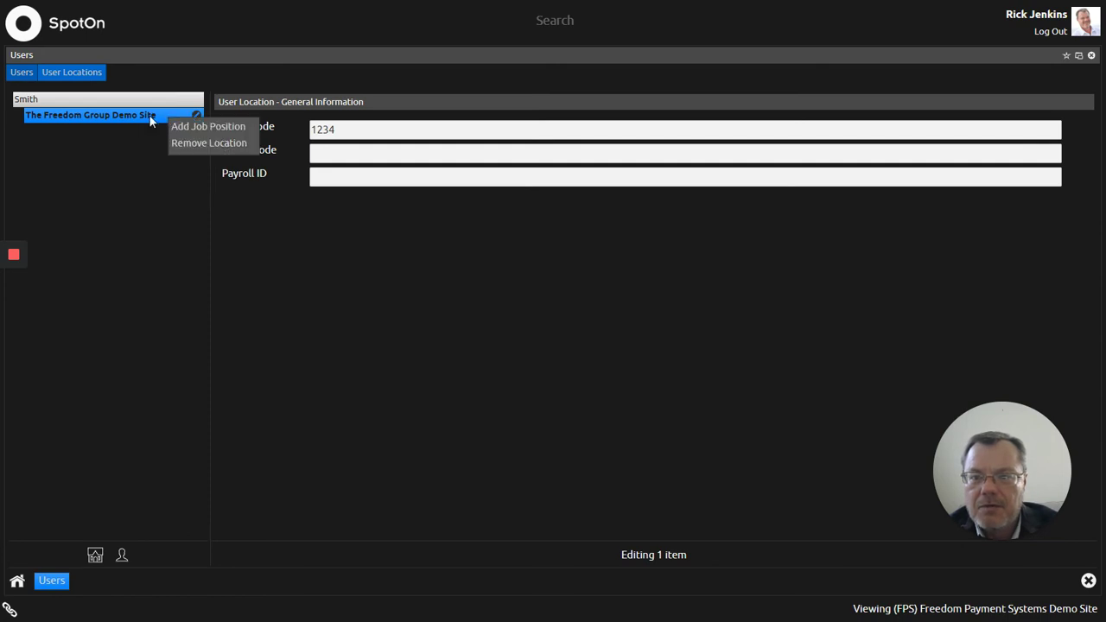
left_click(194, 130)
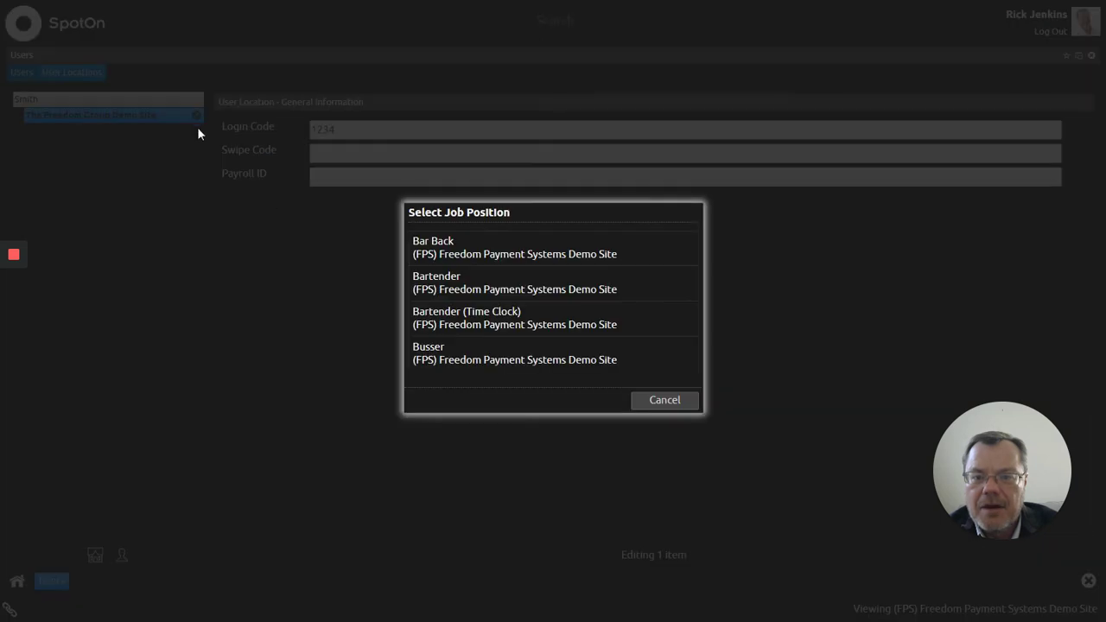
left_click(446, 284)
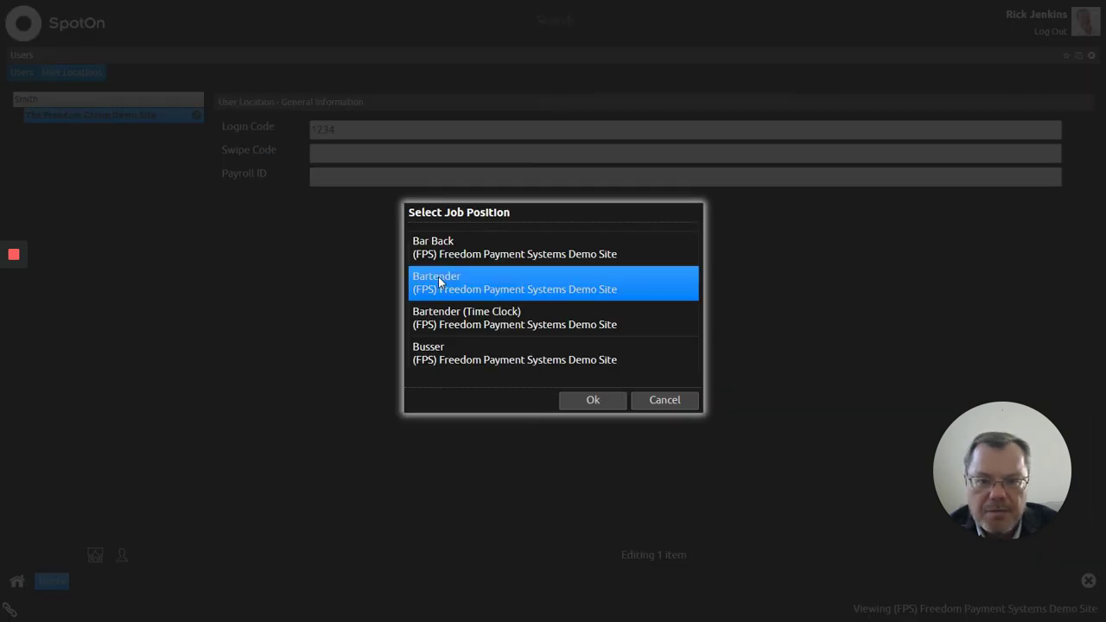
left_click(577, 397)
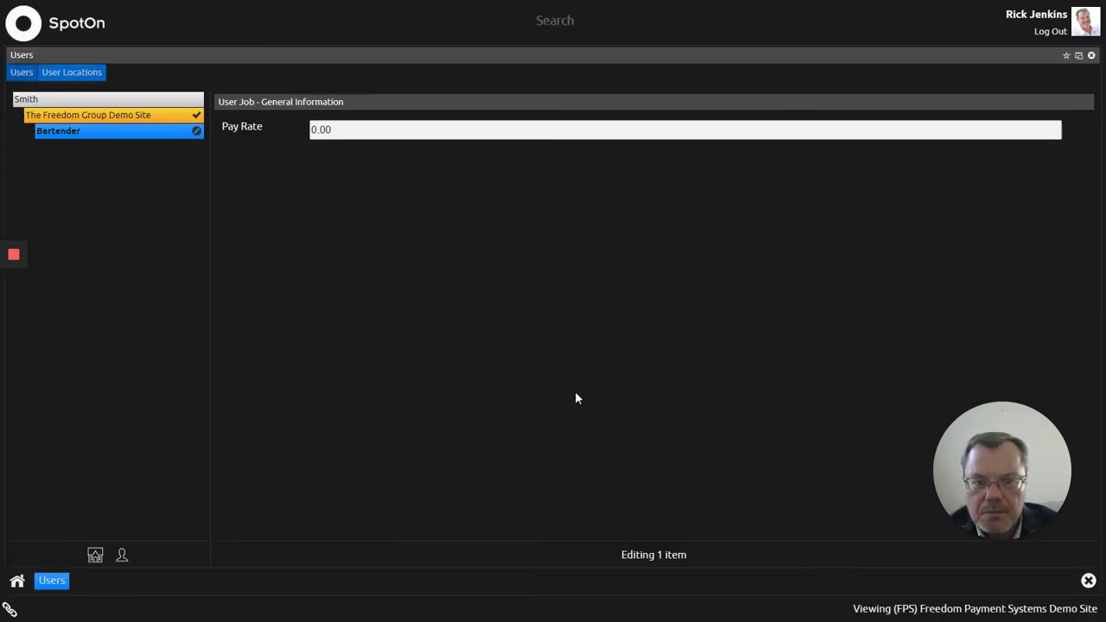
double_click(340, 128)
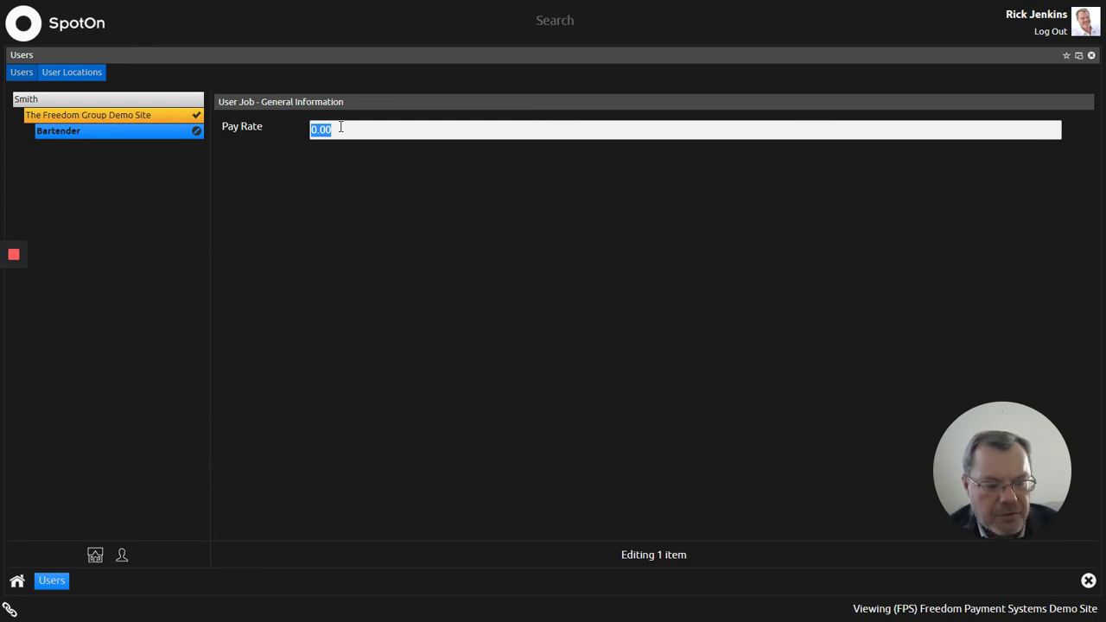
type("7.25")
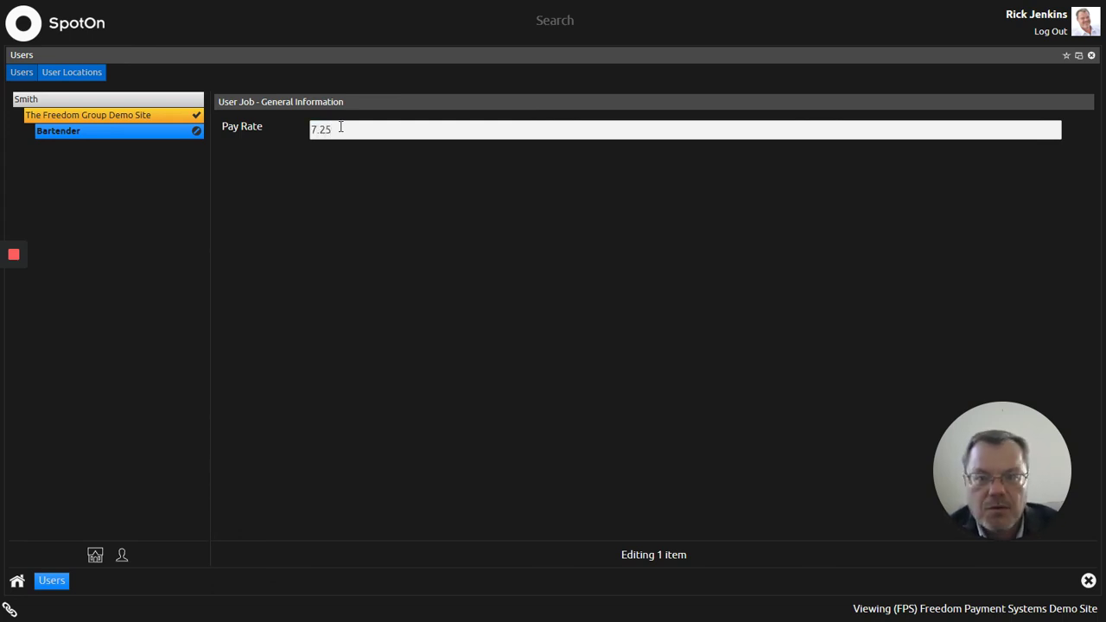
left_click(419, 278)
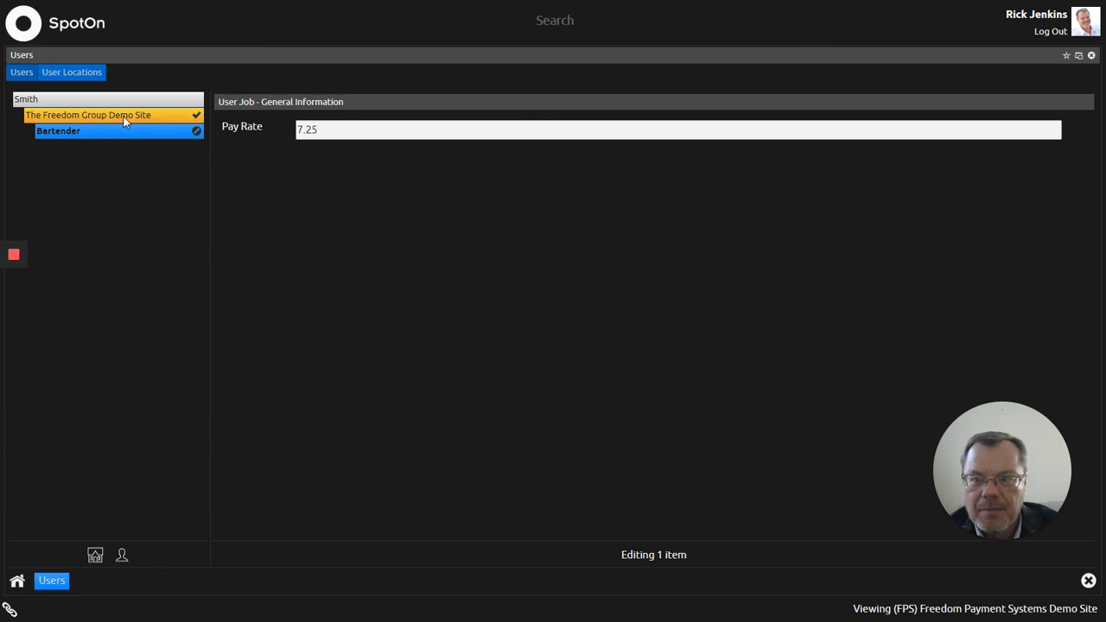
Step: Add the Host job position to the location and type a 7.50 pay rate
right_click(124, 119)
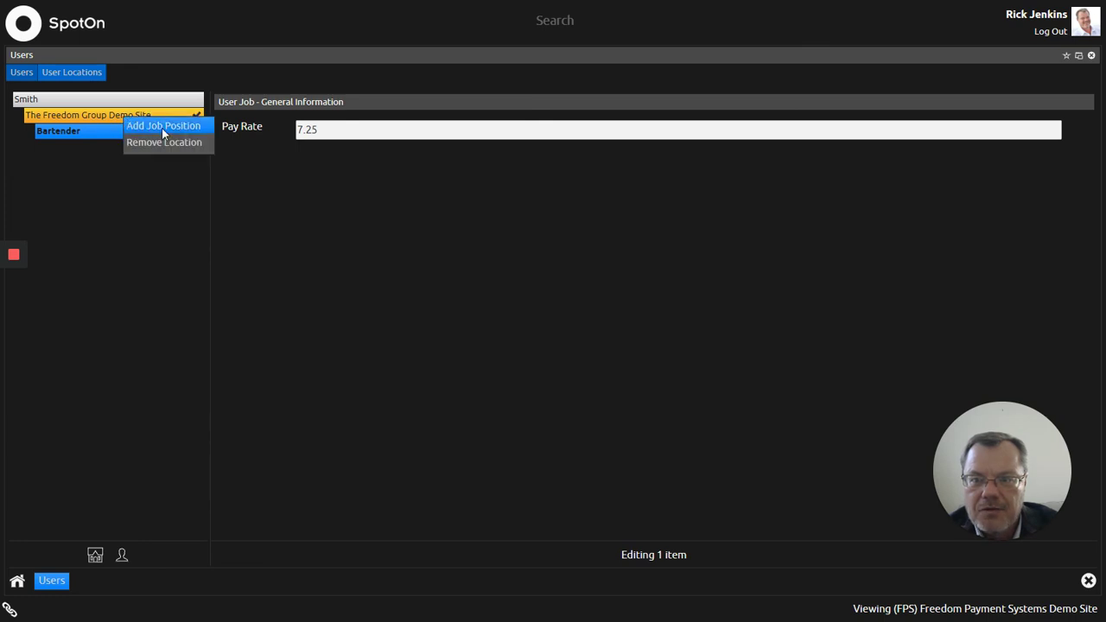
left_click(162, 128)
scroll(530, 295, "down", 2)
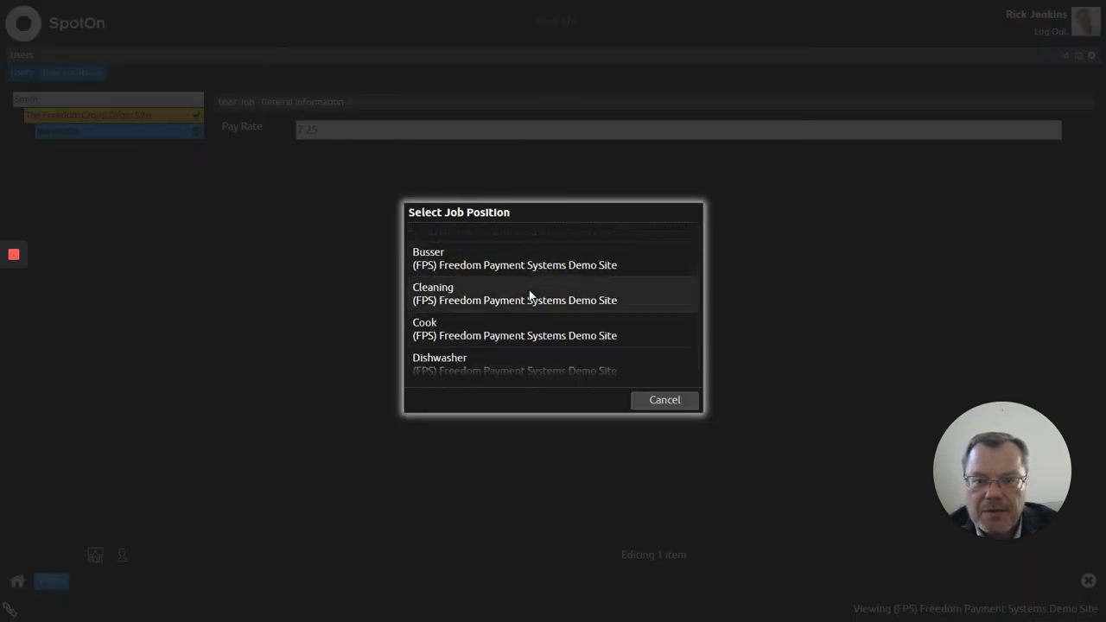
scroll(527, 299, "down", 3)
scroll(511, 310, "down", 3)
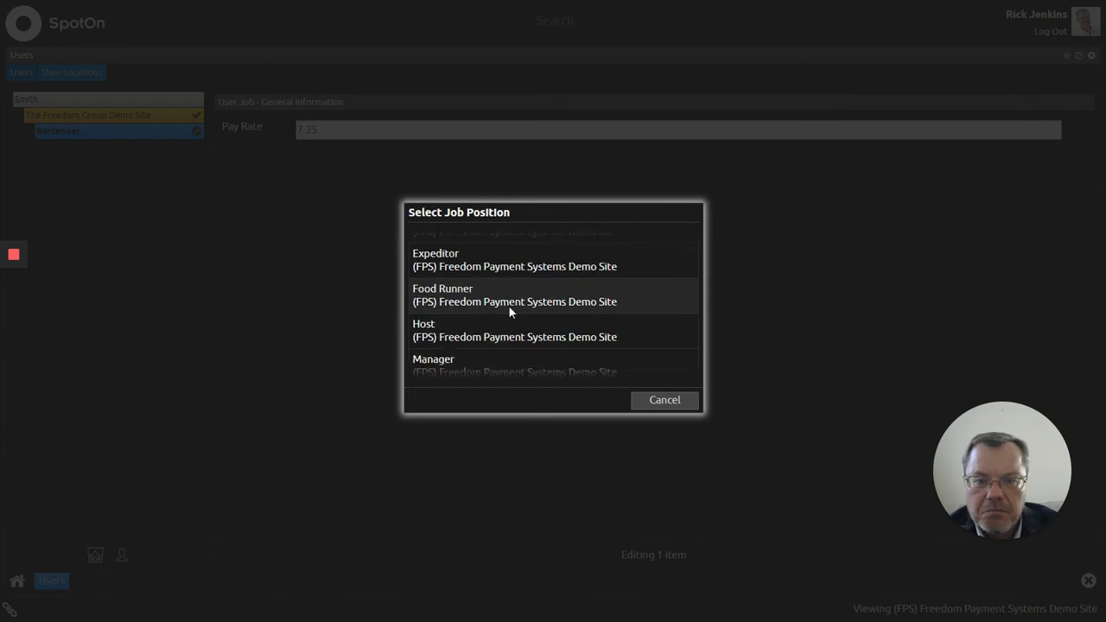
scroll(506, 312, "up", 1)
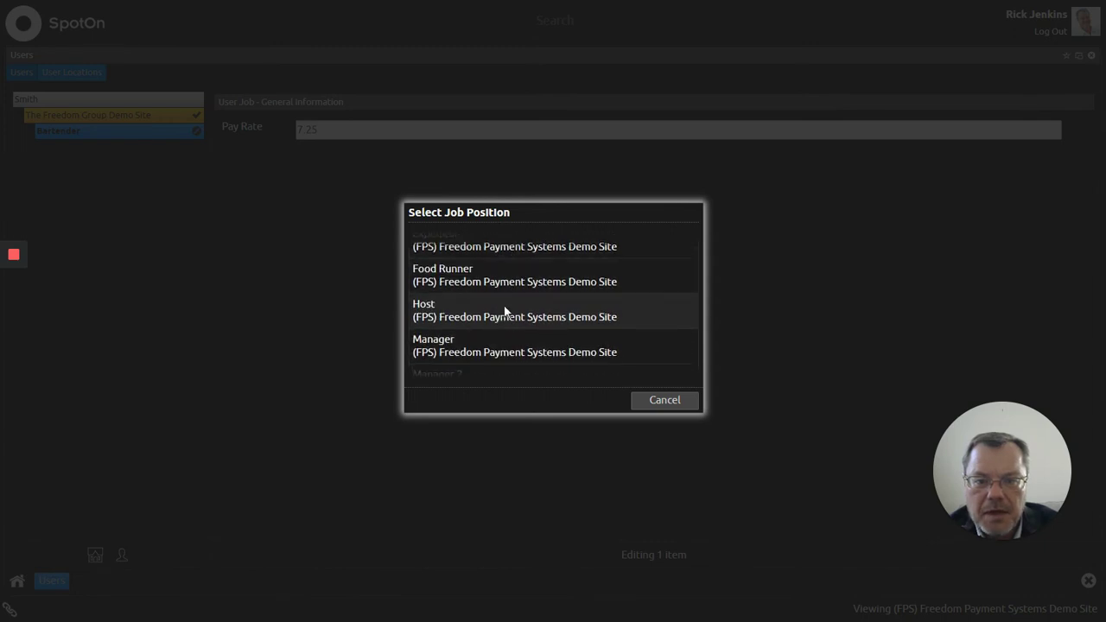
left_click(499, 320)
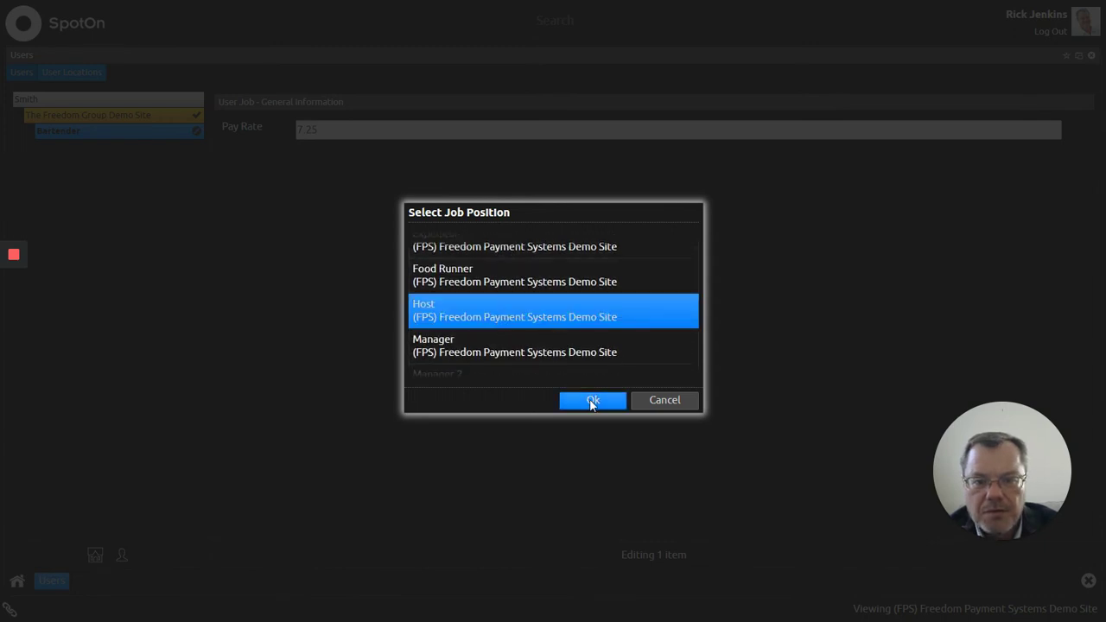
left_click(591, 401)
double_click(329, 130)
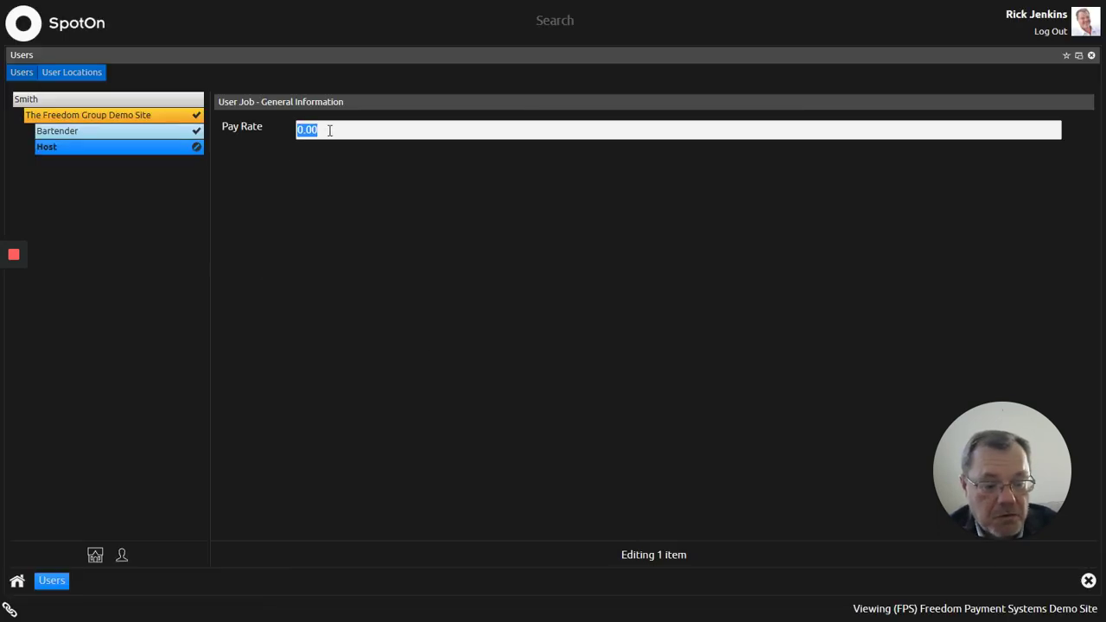
type("7.50")
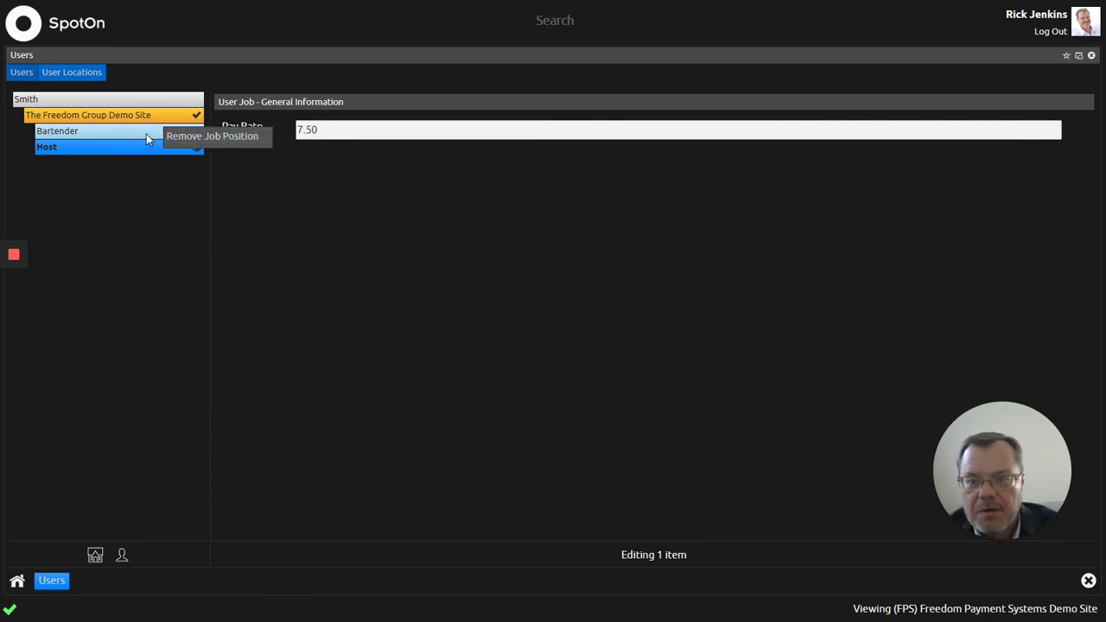
Step: Commit Host's 7.50 rate, check Bartender at 7.25, and close Users
left_click(196, 147)
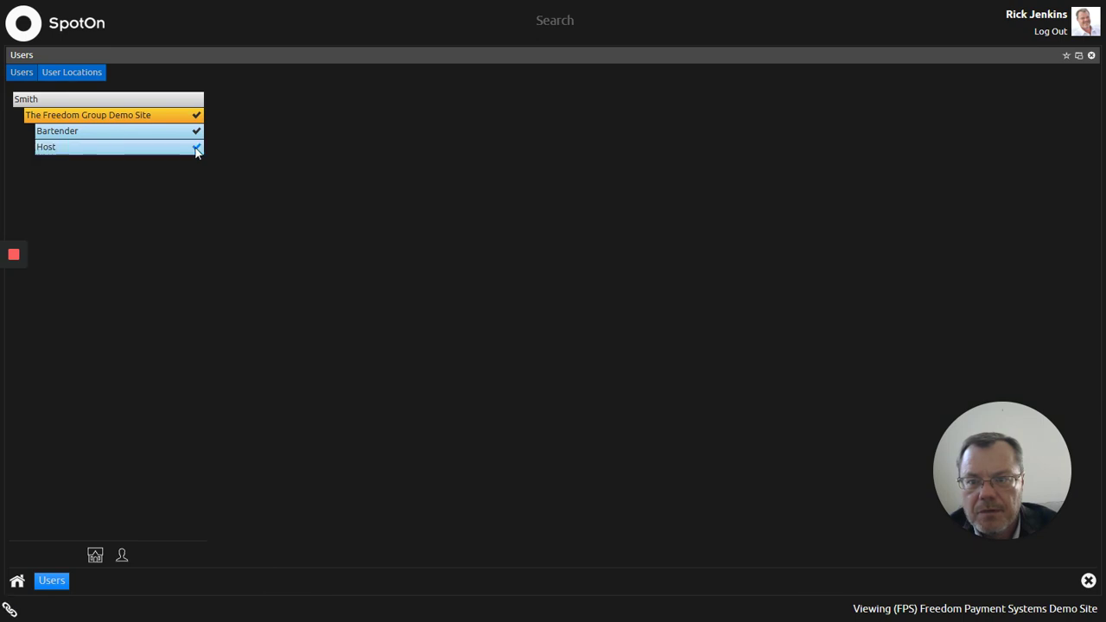
left_click(196, 136)
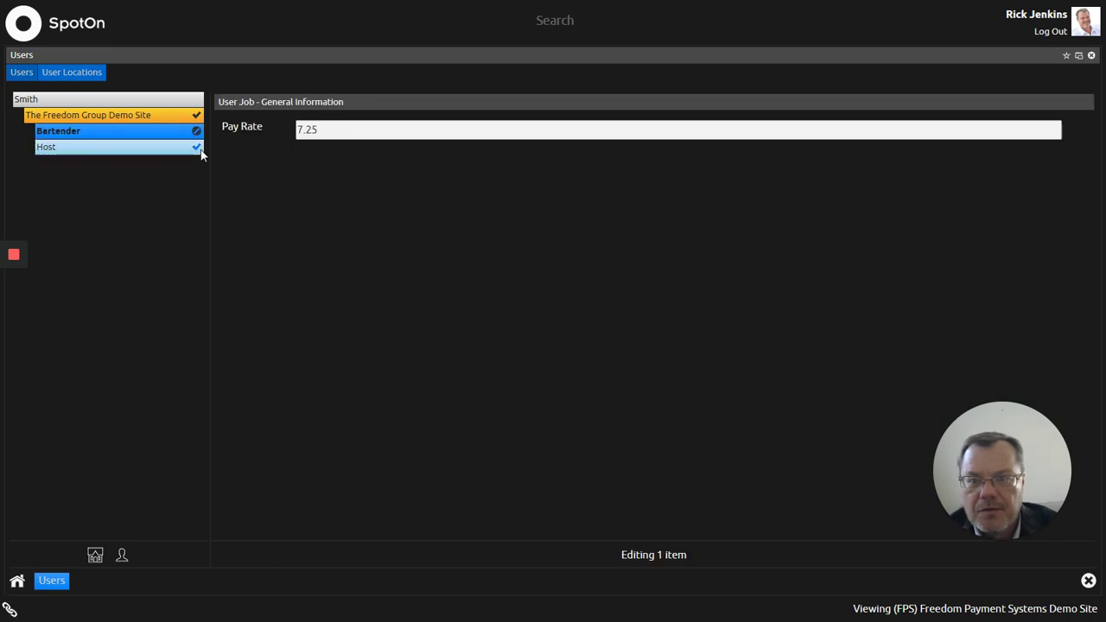
left_click(196, 147)
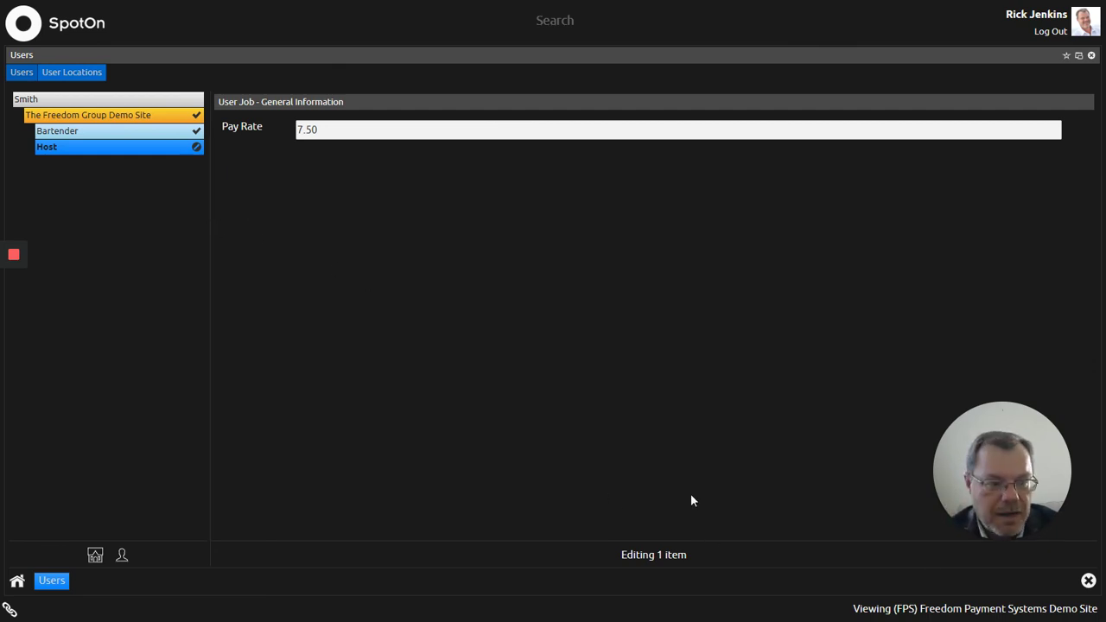
left_click(1088, 582)
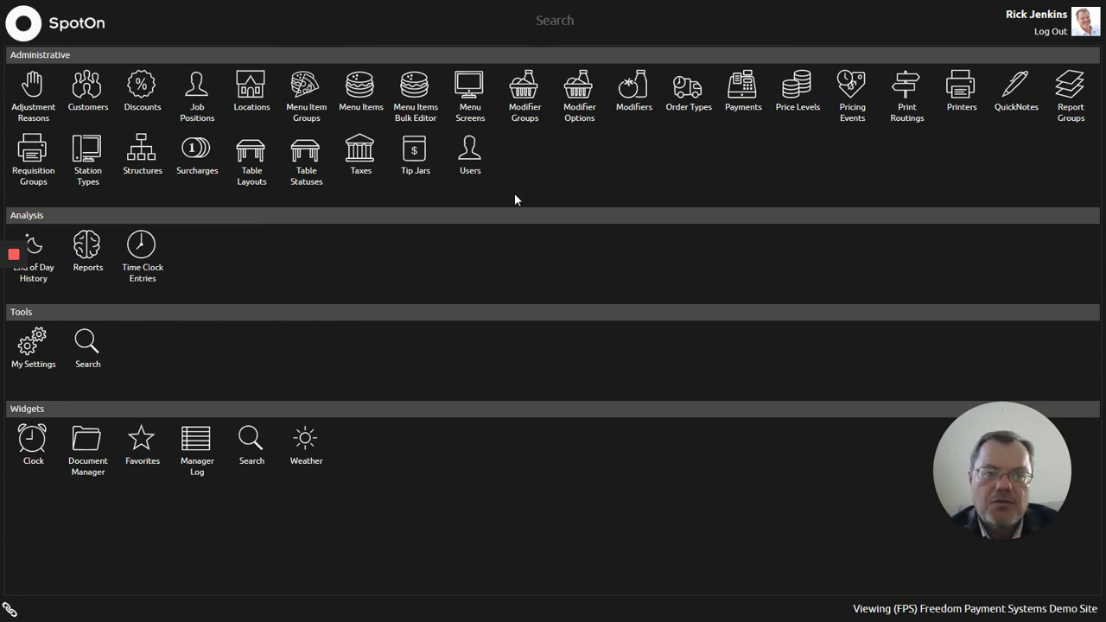
Step: Open the new user's record and show The Freedom Group Demo Site assignment with its login code
left_click(472, 154)
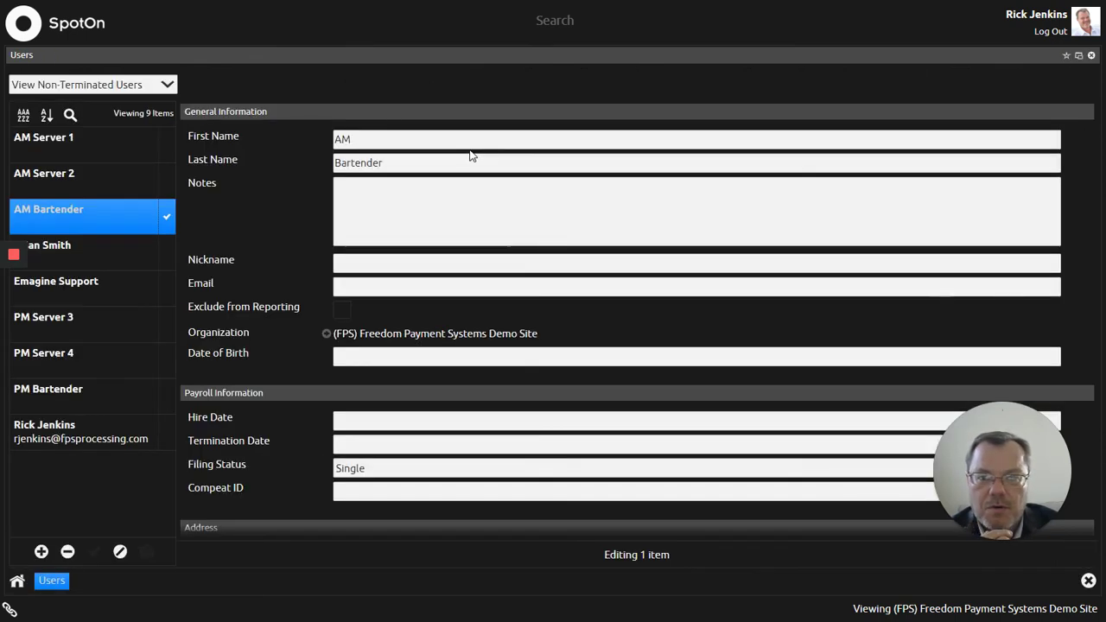
left_click(94, 253)
scroll(284, 208, "down", 3)
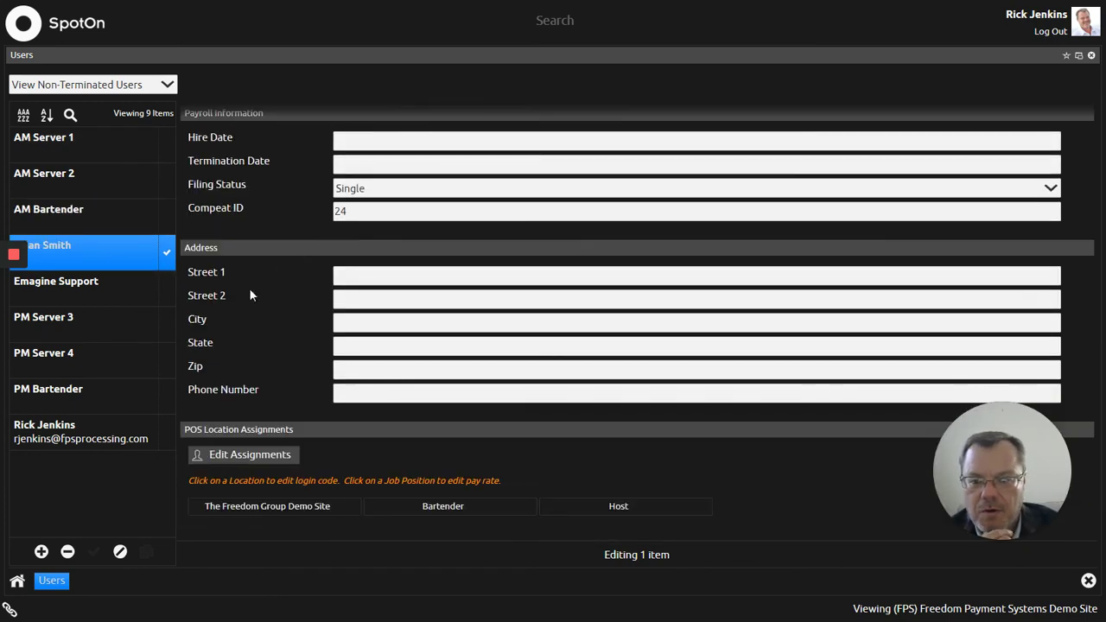
left_click(269, 506)
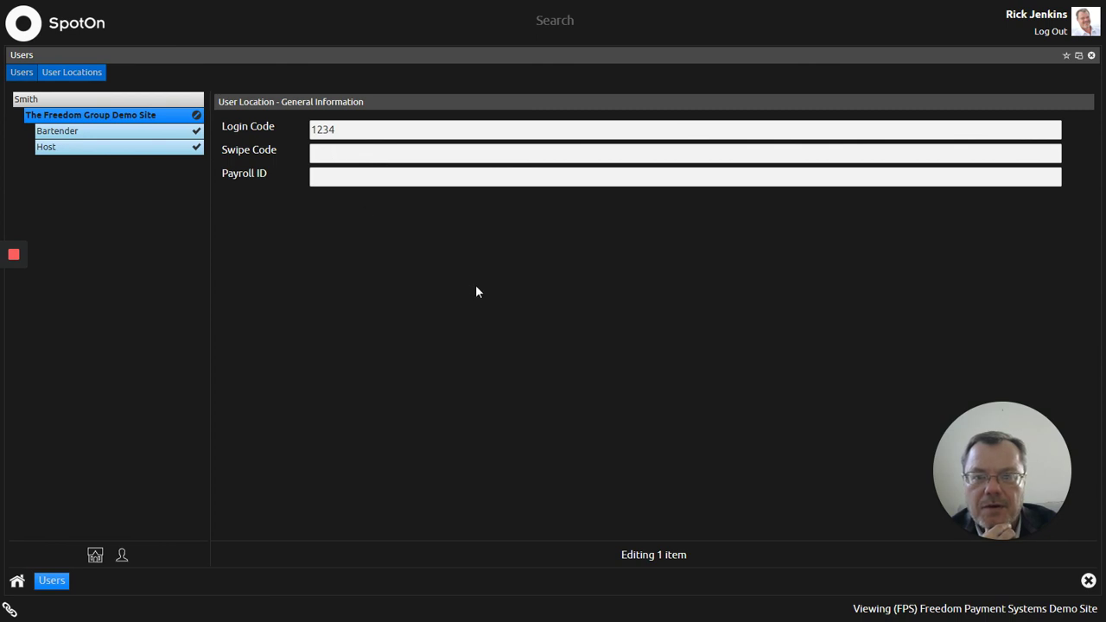
Step: Reopen the new user's record and display the Bartender job details showing its 7.25 pay rate
left_click(1088, 582)
left_click(474, 169)
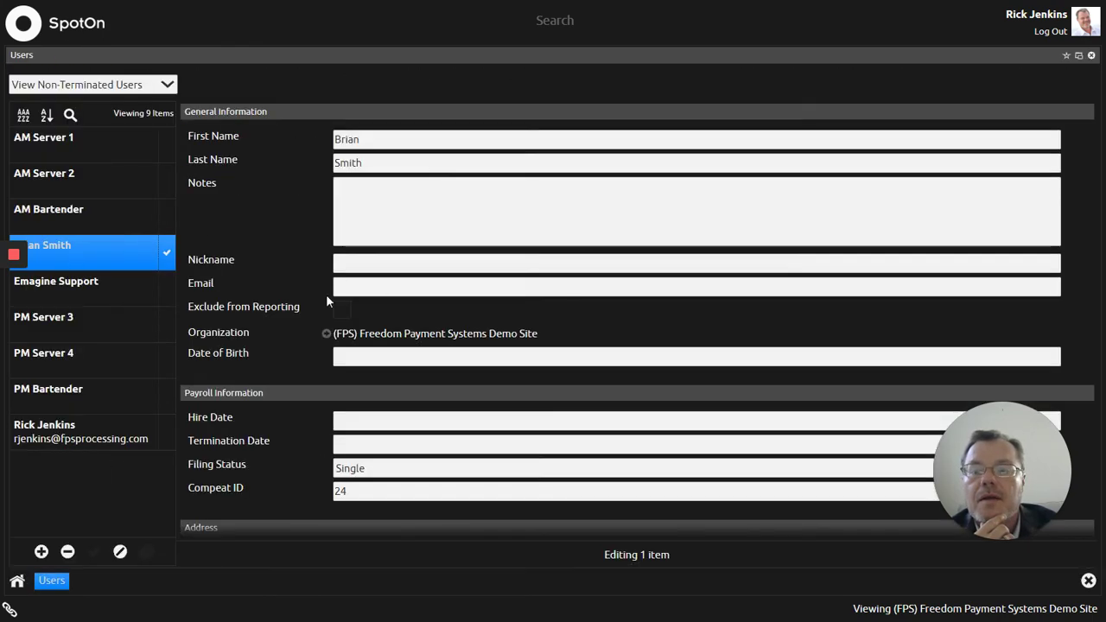
scroll(270, 392, "down", 3)
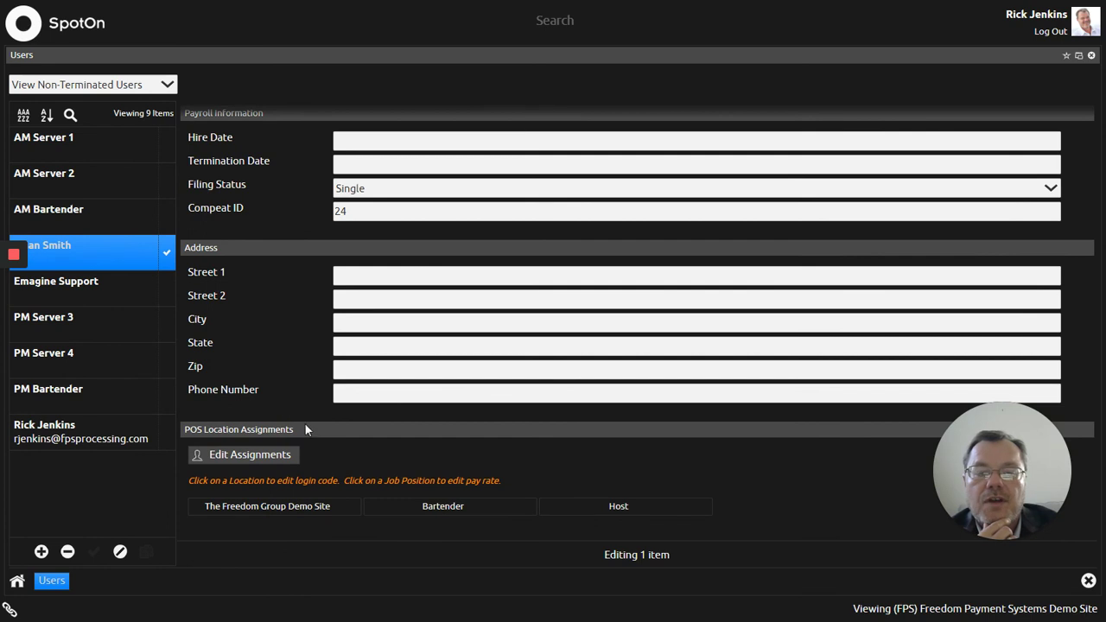
left_click(450, 507)
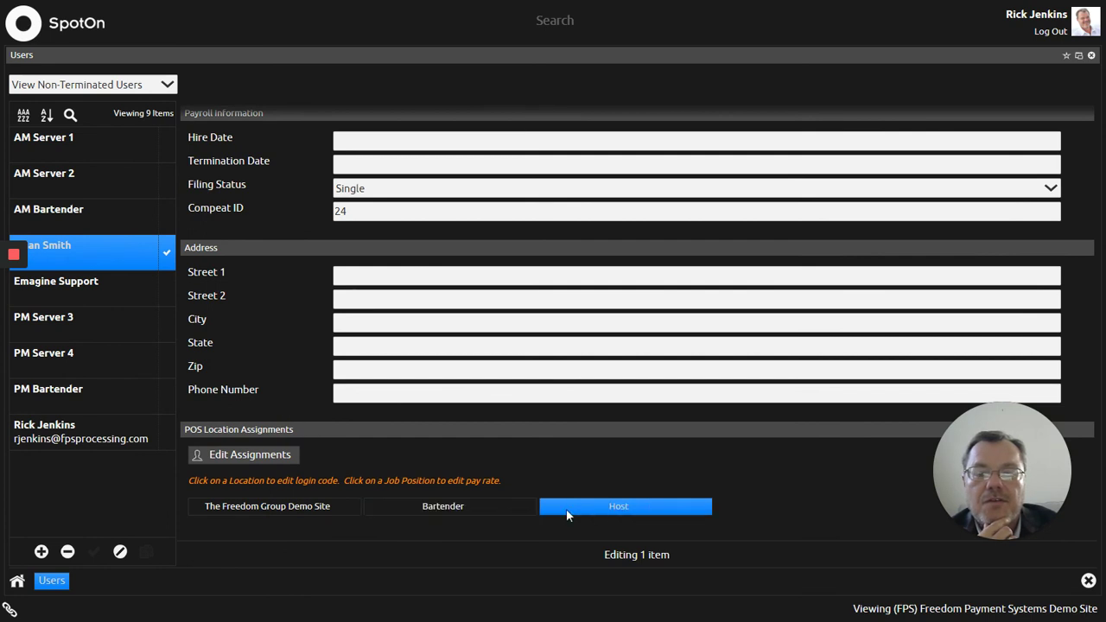
left_click(493, 507)
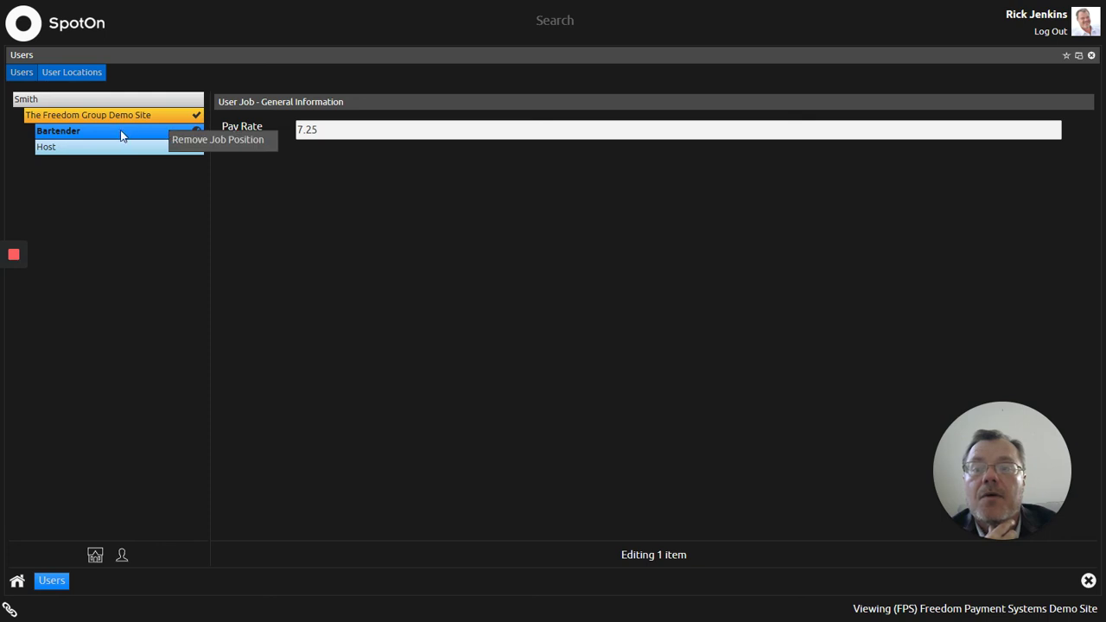
Step: Remove the Bartender job position and add Bartender back to The Freedom Group Demo Site
left_click(235, 144)
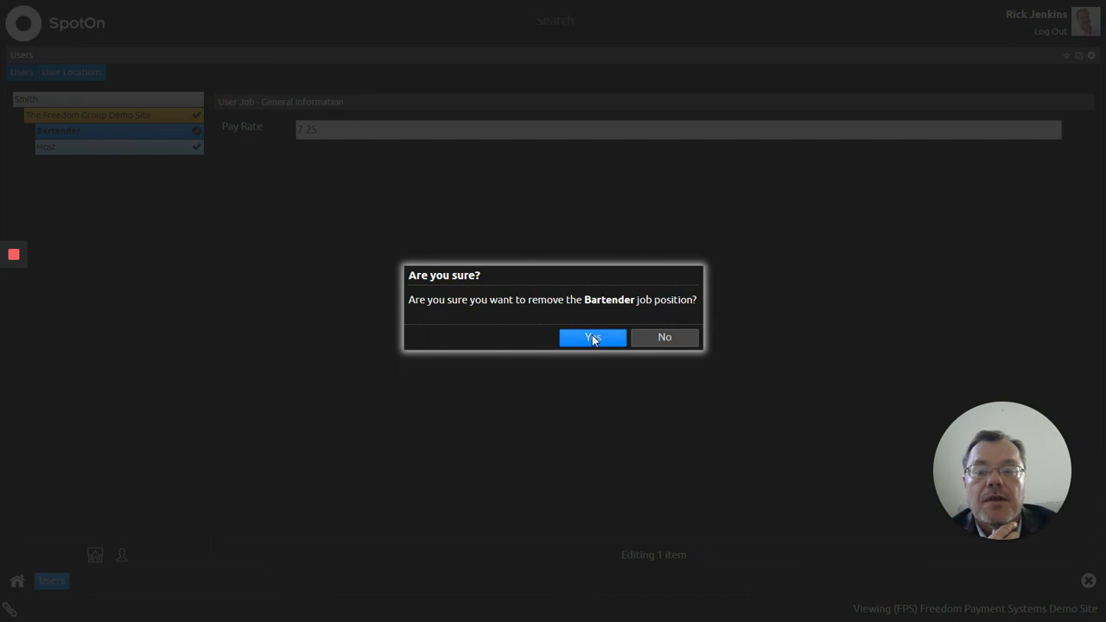
left_click(592, 337)
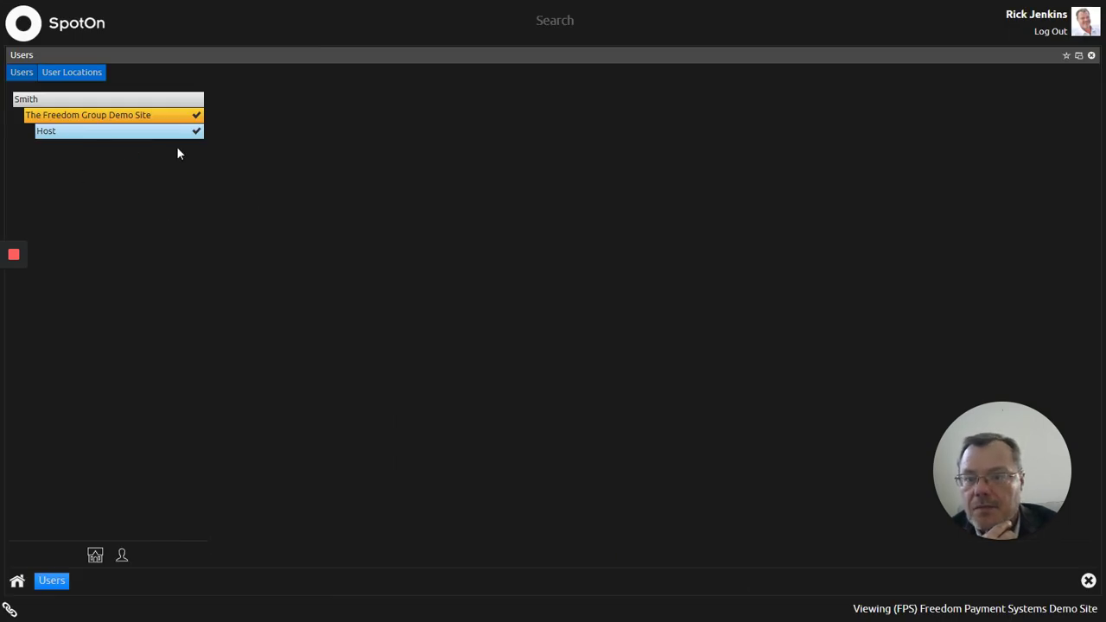
right_click(173, 119)
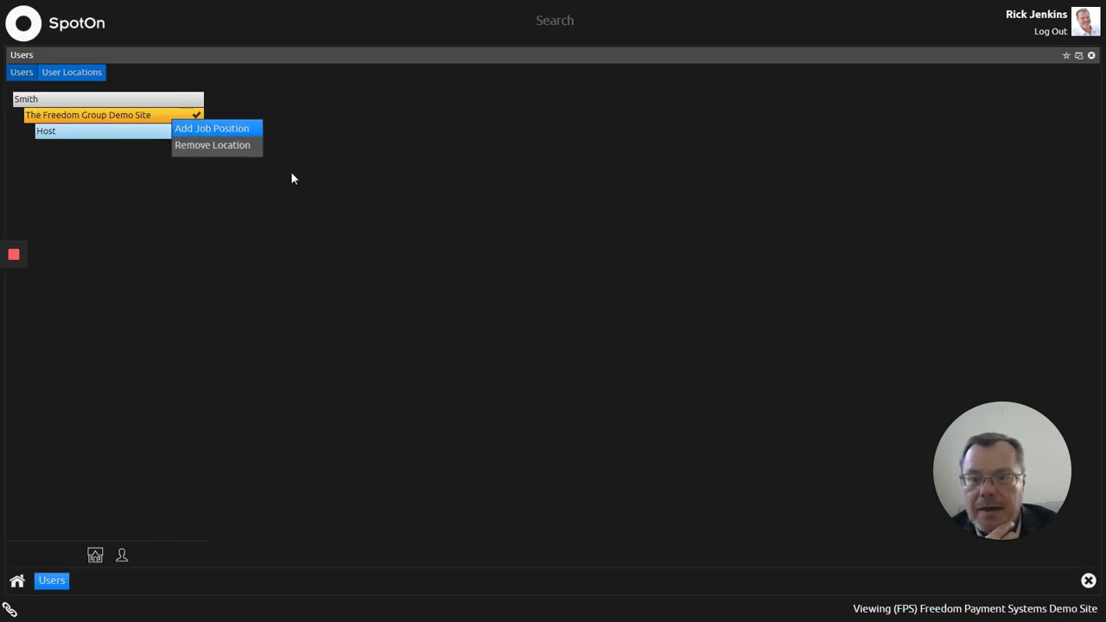
left_click(212, 128)
left_click(462, 285)
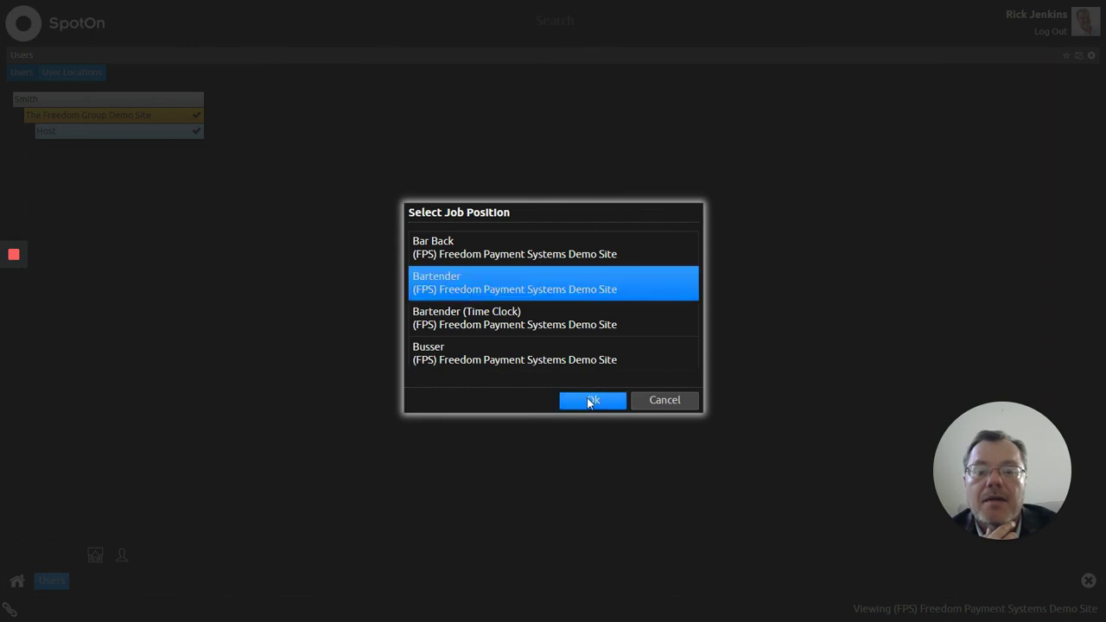
left_click(590, 401)
Step: Set the Bartender pay rate to 7.25 and close the user editor
left_click(356, 128)
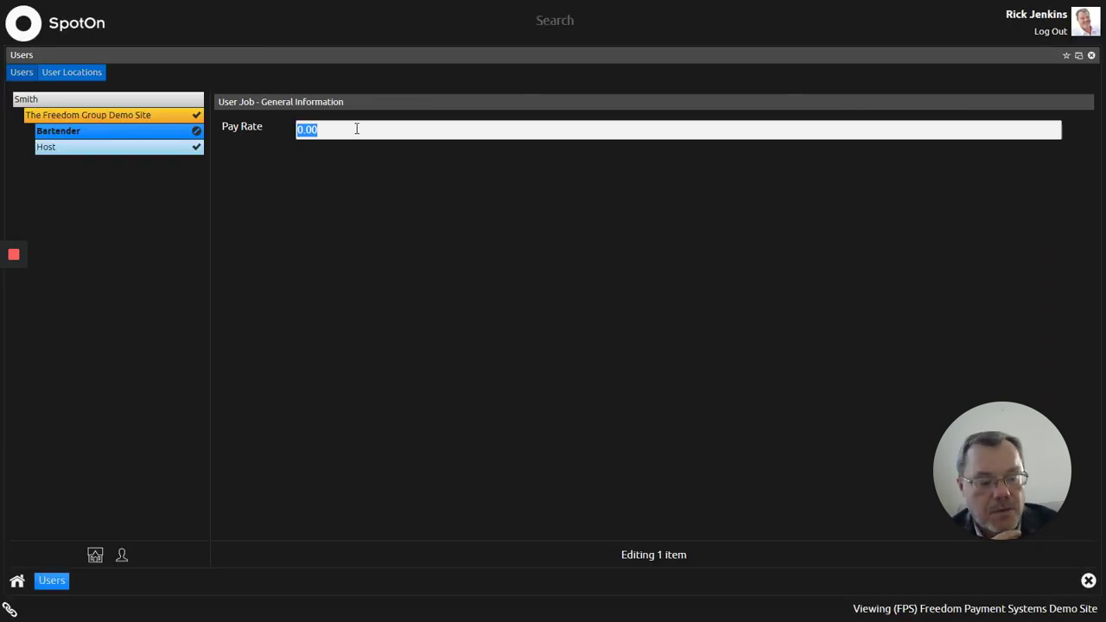
type("7.25")
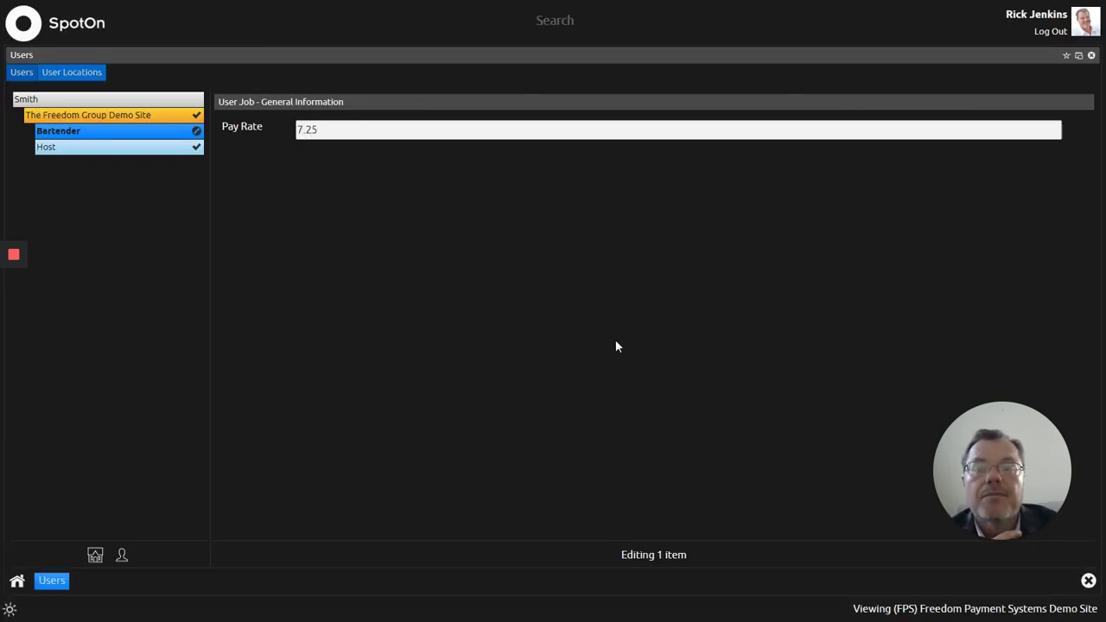
left_click(1088, 582)
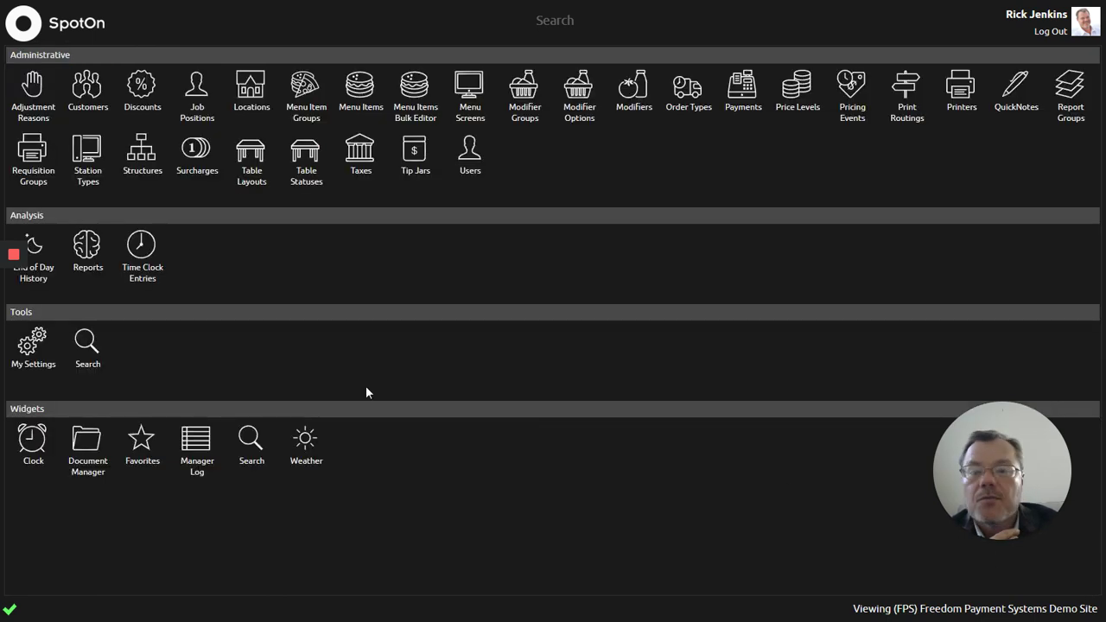